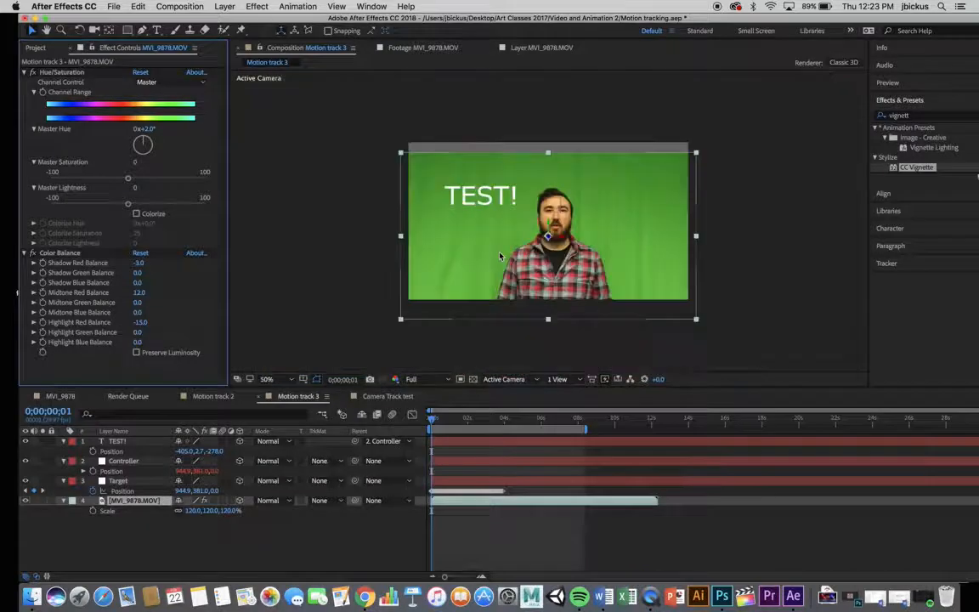
Apply Keylight (1.2) to the MVI_9878.MOV layer at the first frame and sample the green backdrop as the Screen Colour
key(space)
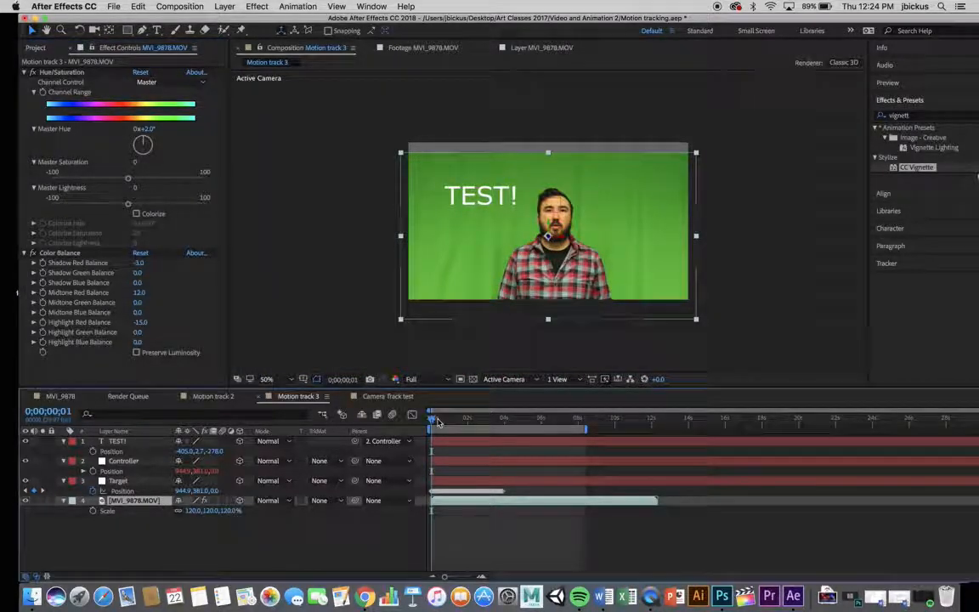
click(431, 422)
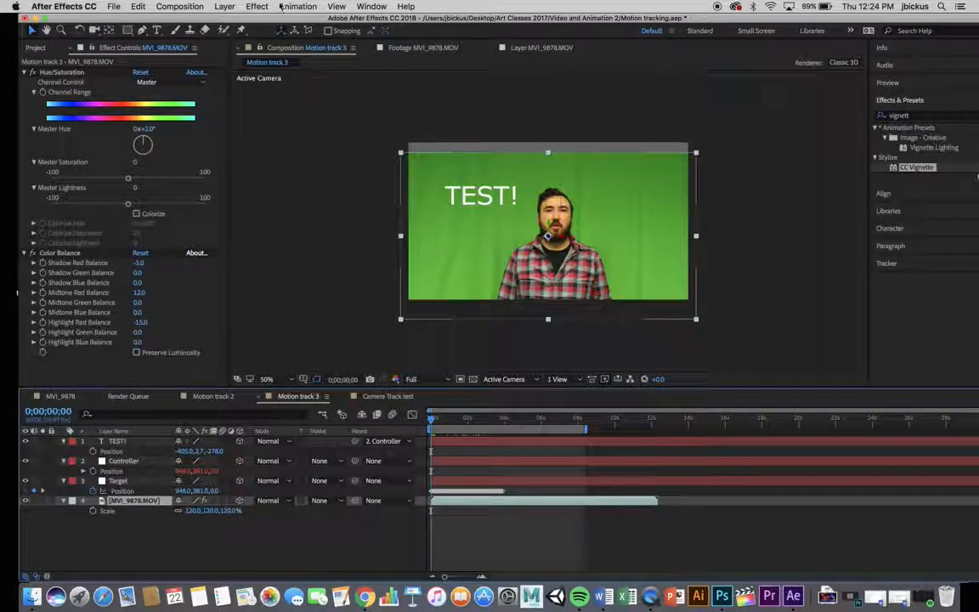
click(256, 6)
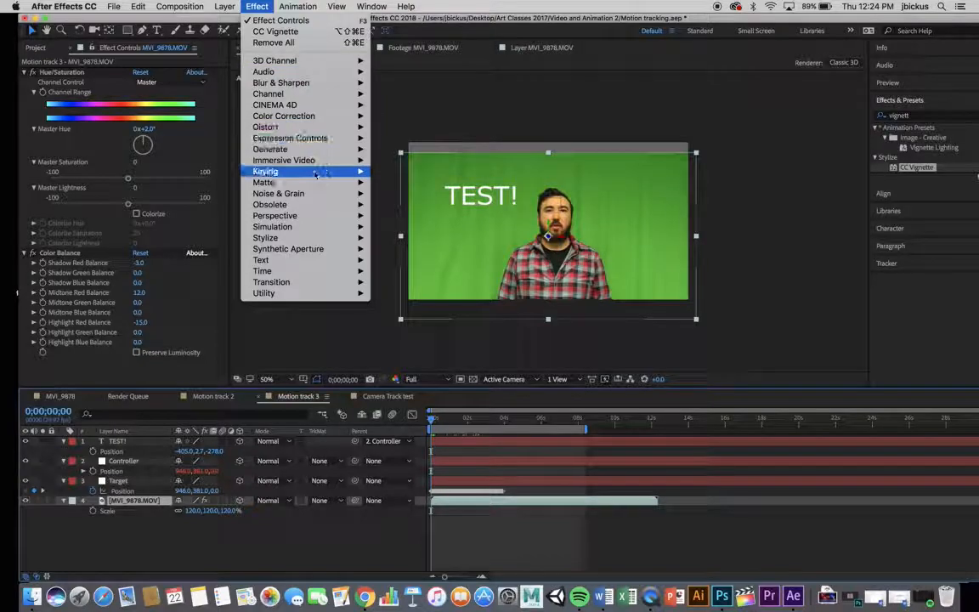
mouse_move(323, 170)
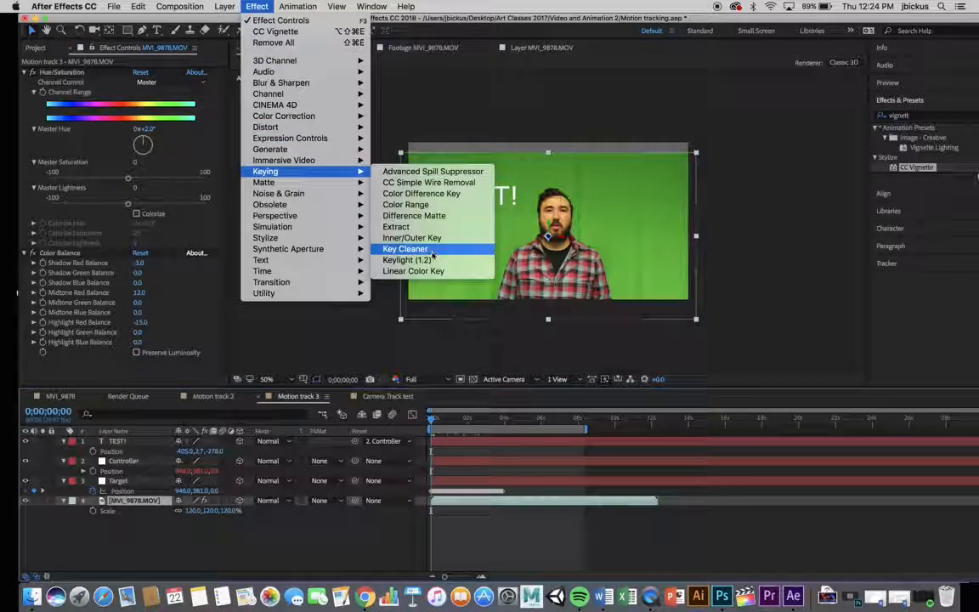
click(429, 260)
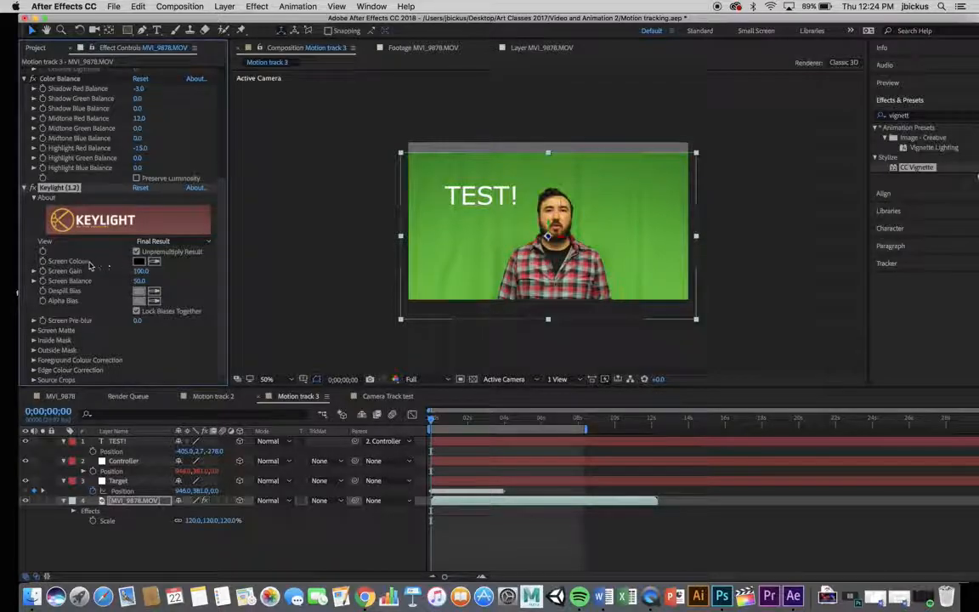
click(510, 228)
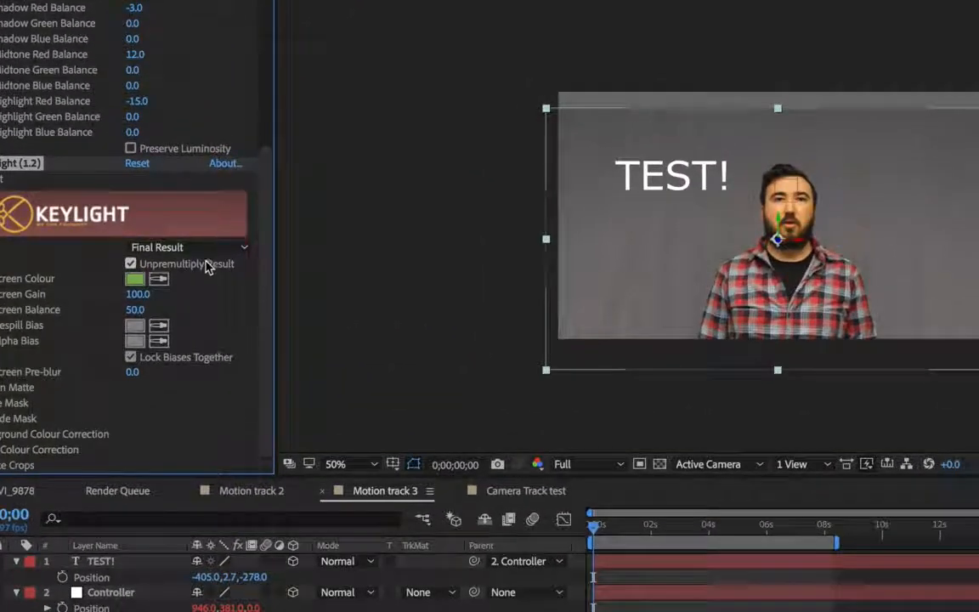
Set Keylight's Clip Black to 40 while viewing the Screen Matte, and return the view to Final Result
click(176, 244)
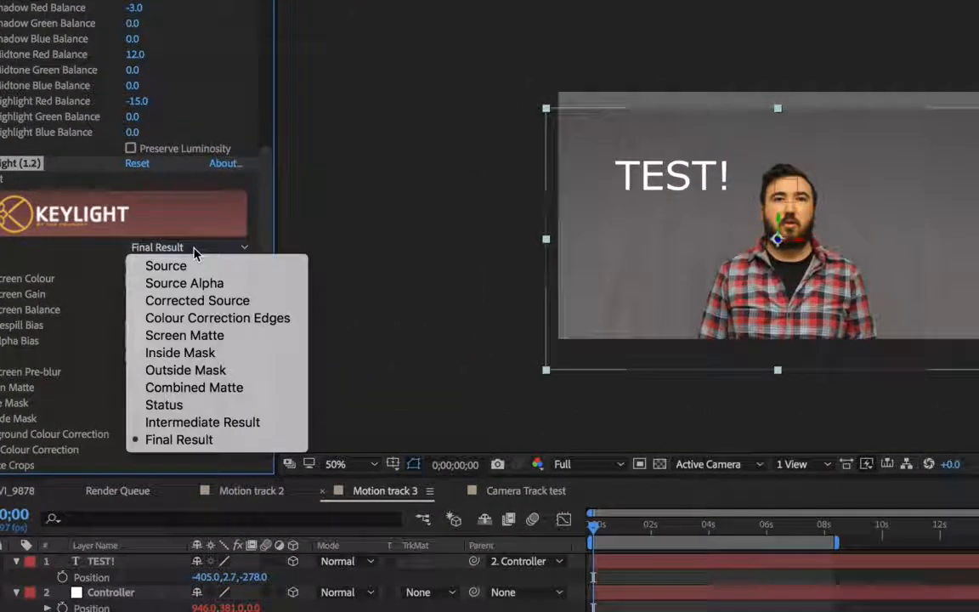
click(188, 337)
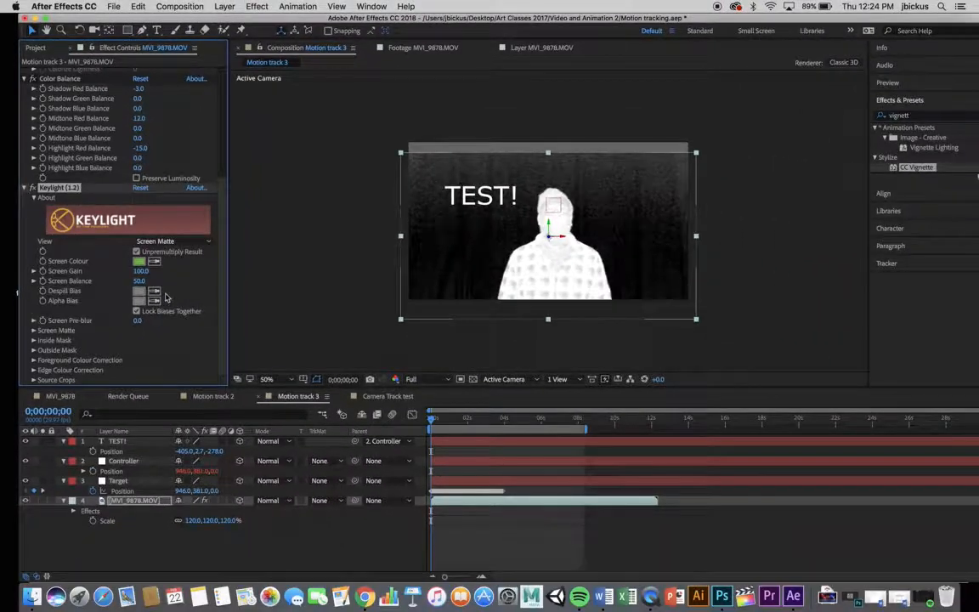
click(34, 332)
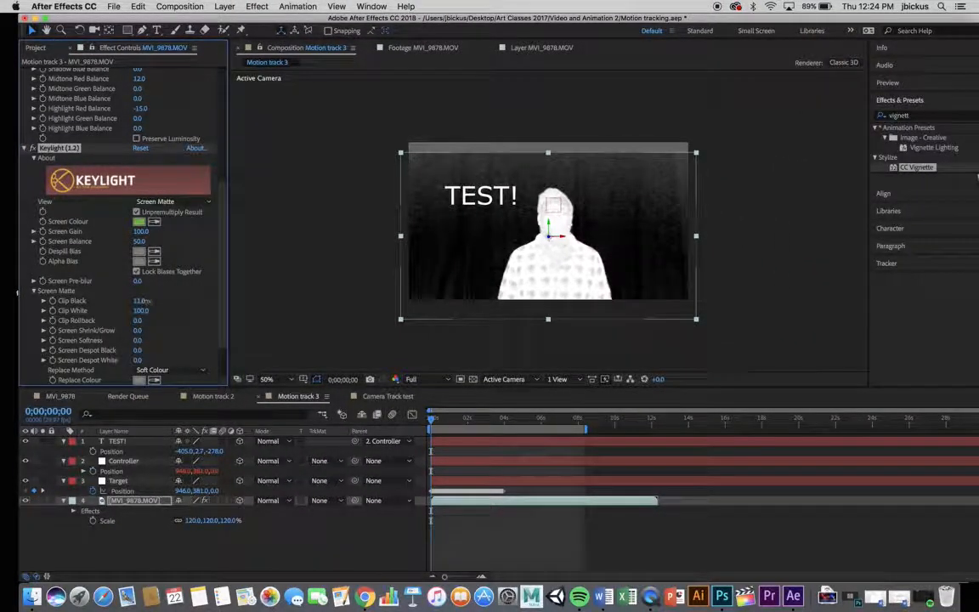
drag(138, 303, 157, 302)
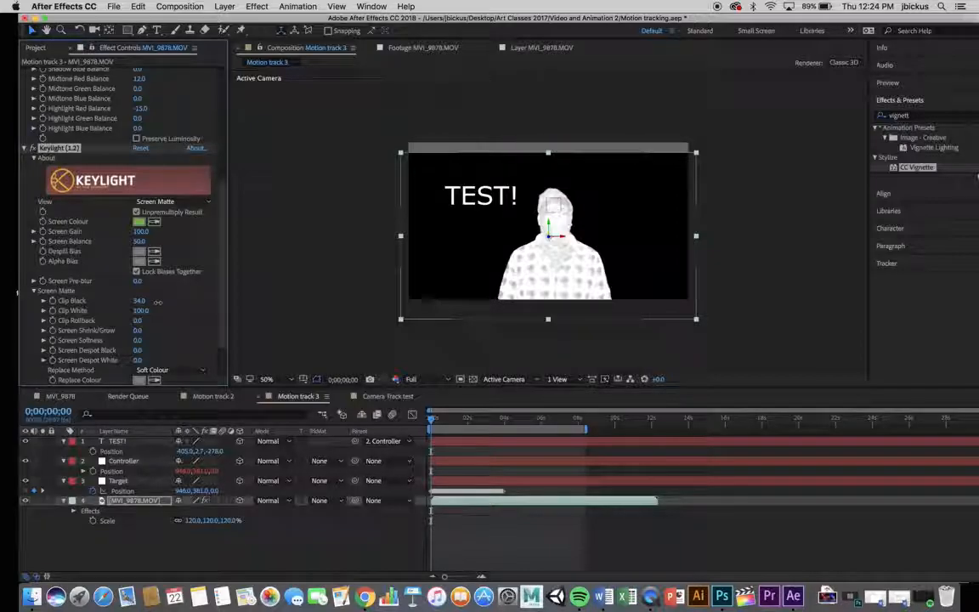
drag(160, 302, 160, 302)
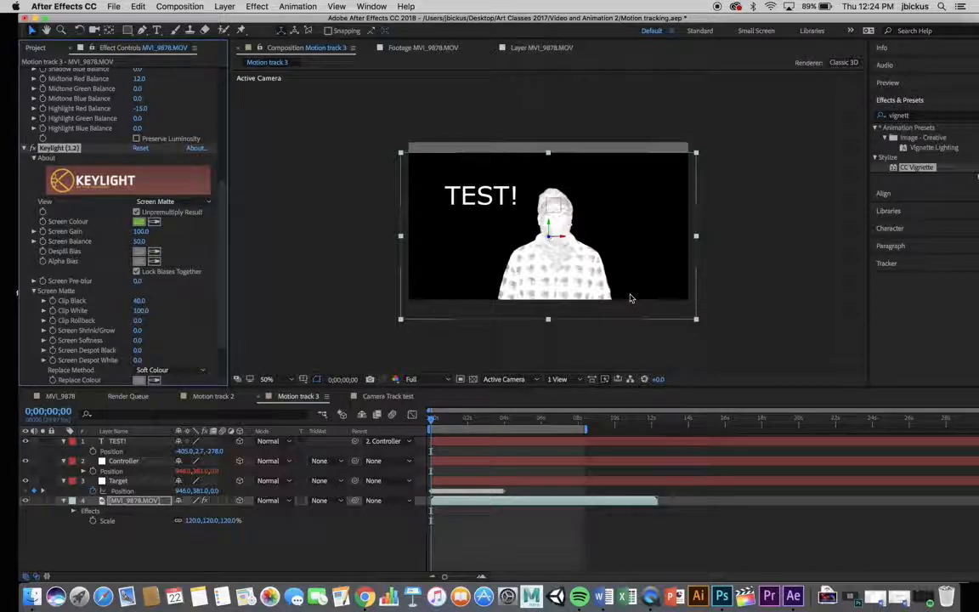
key(period)
key(comma)
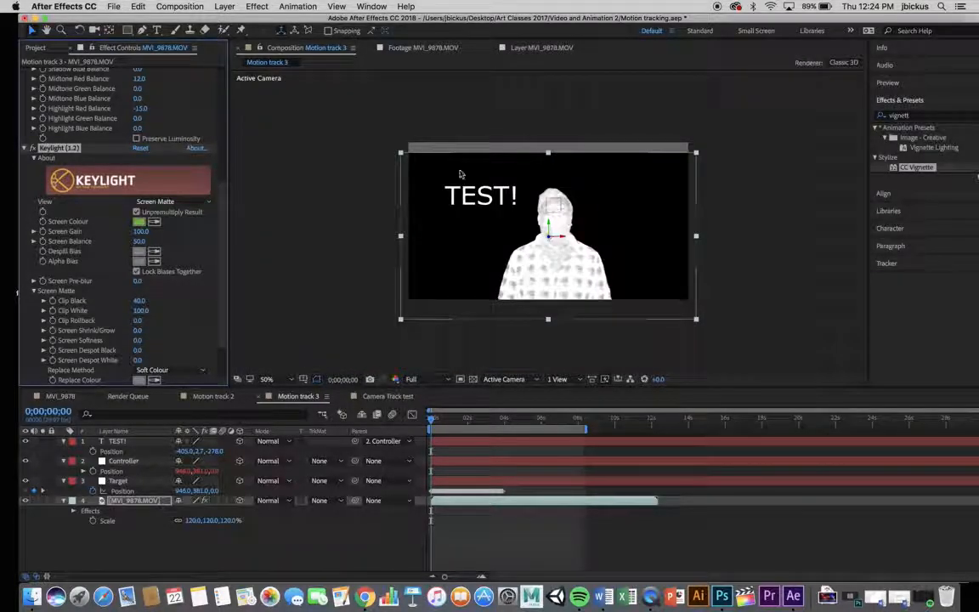
click(191, 200)
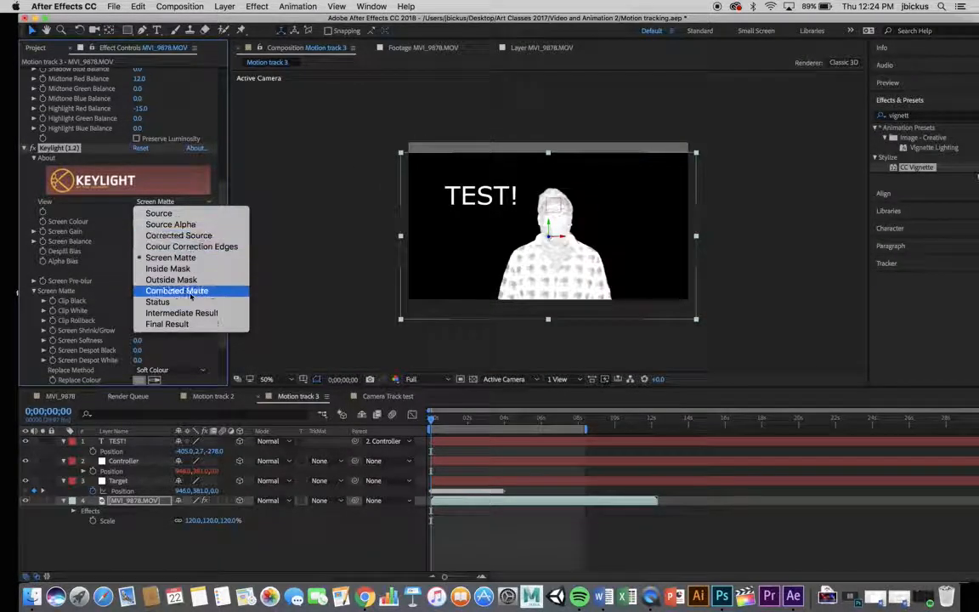
click(189, 325)
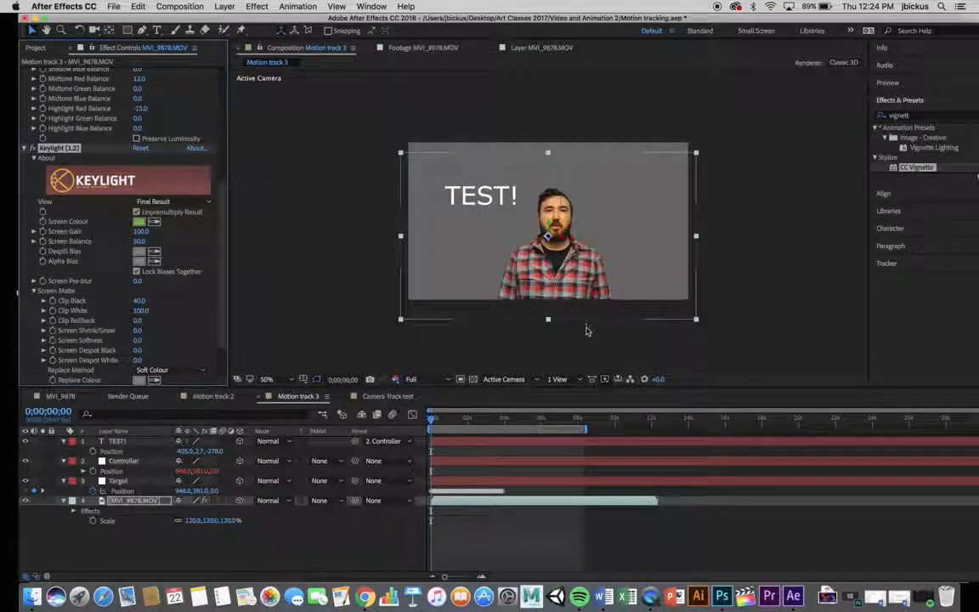
Create a 1920 x 1080 px medium orange solid and place it beneath the MVI_9878.MOV layer as the background
click(223, 558)
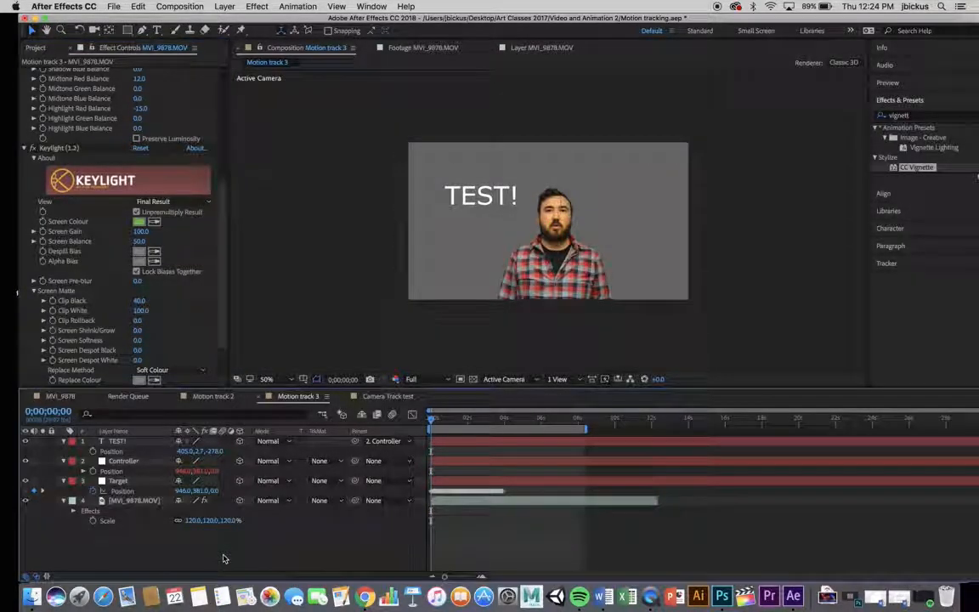
right_click(218, 551)
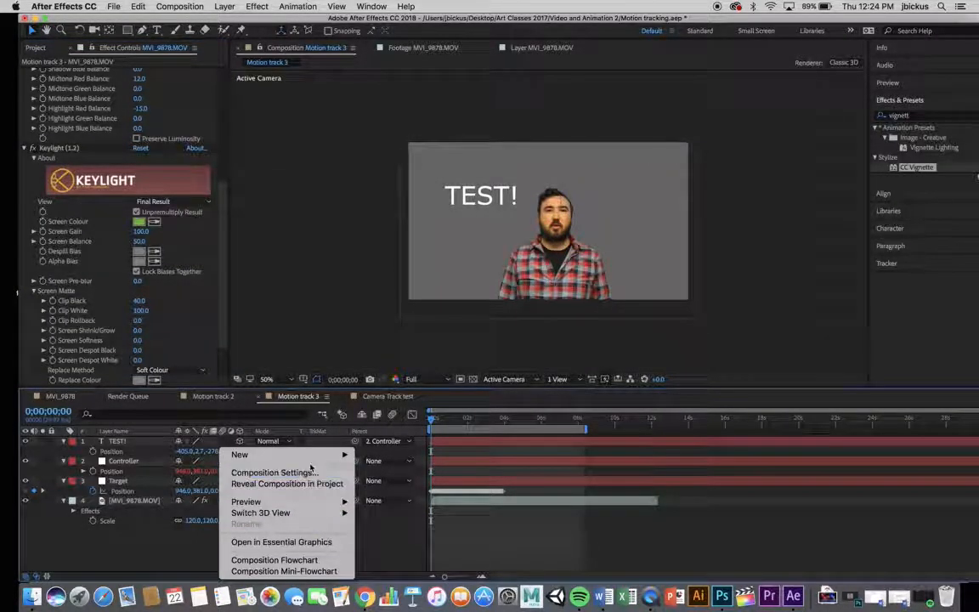
mouse_move(308, 459)
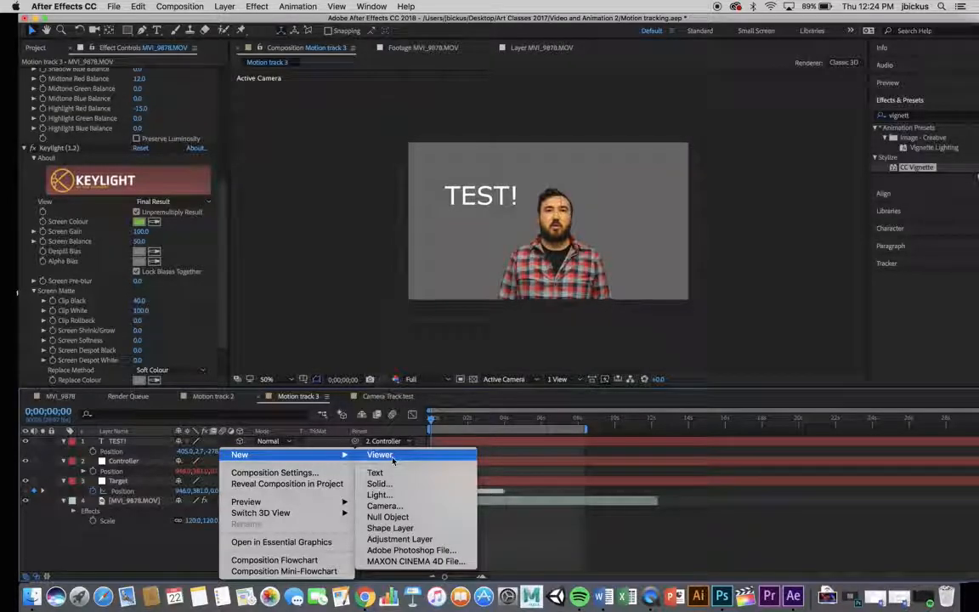
click(380, 483)
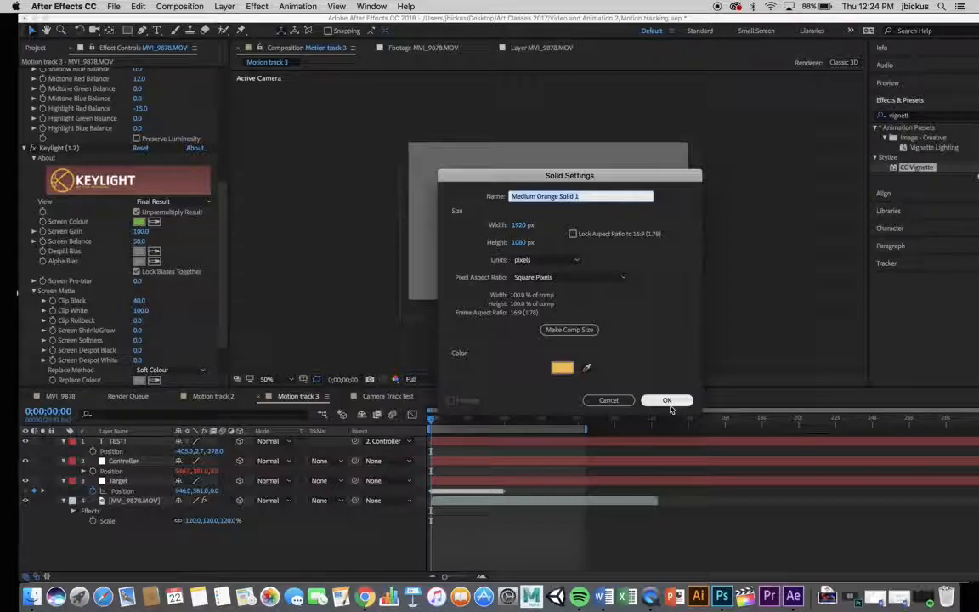
key(Return)
drag(153, 439, 153, 535)
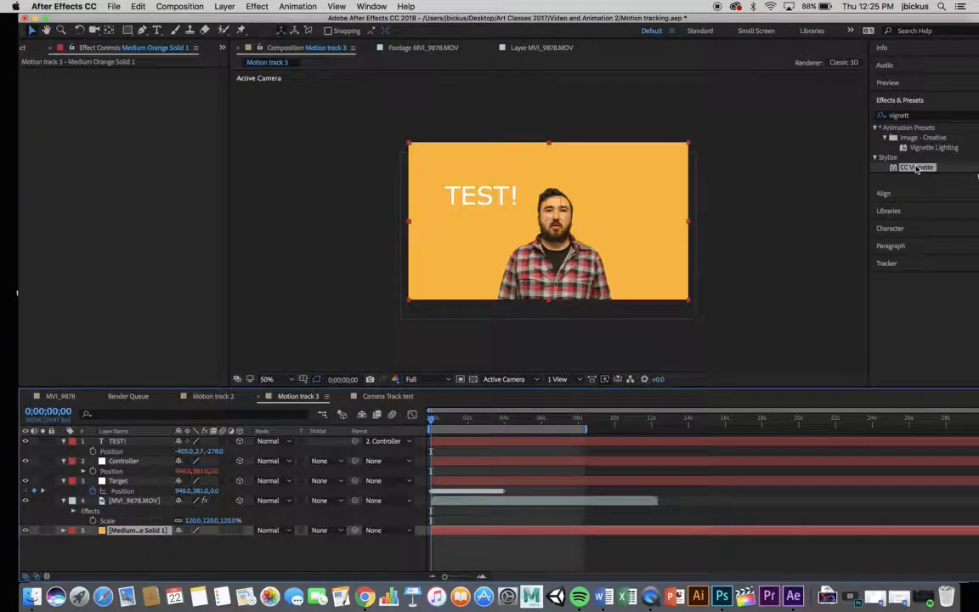
Apply CC Vignette to the orange solid with an Amount of 259 and preview the opening frames
drag(786, 262, 776, 272)
drag(686, 391, 503, 531)
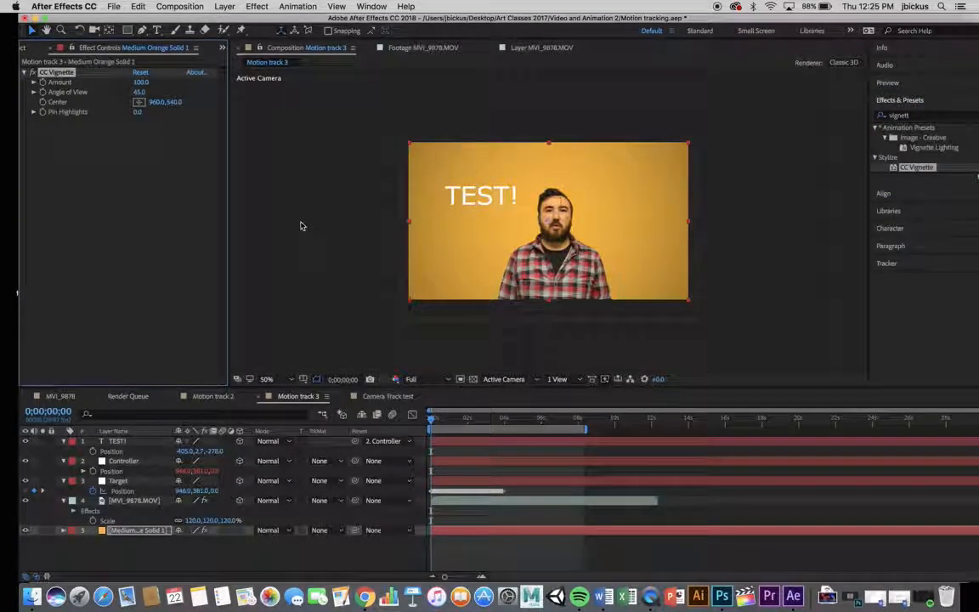
drag(145, 83, 212, 80)
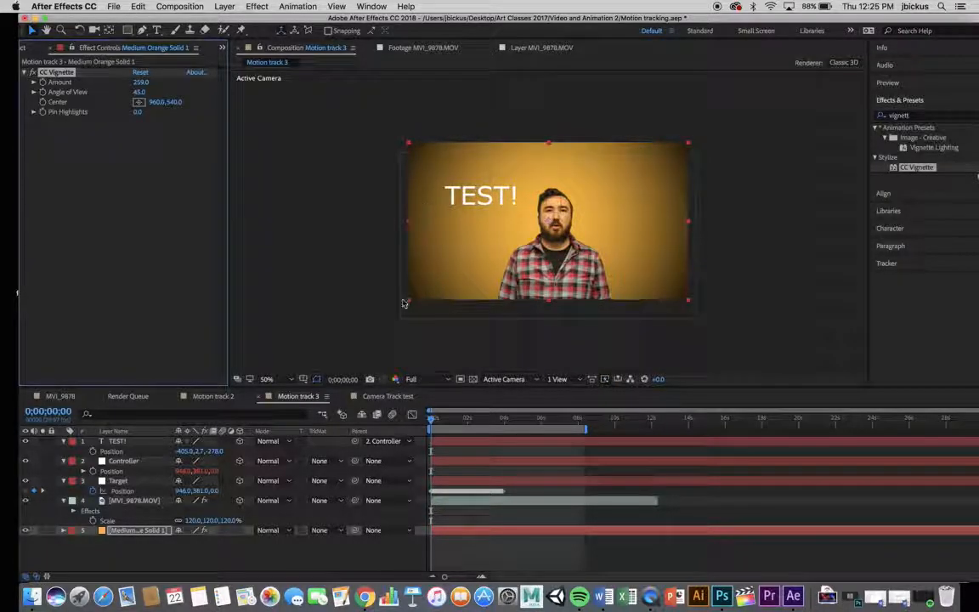
mouse_move(443, 422)
mouse_down()
mouse_move(508, 433)
mouse_move(432, 420)
mouse_up()
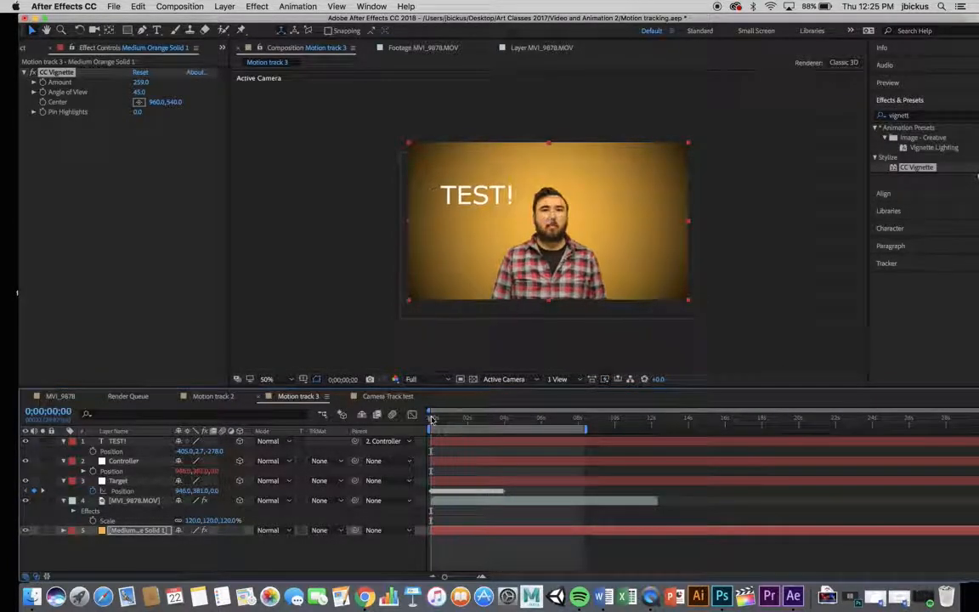
Add a two-node camera with the 50mm preset and depth of field enabled to the composition
click(170, 552)
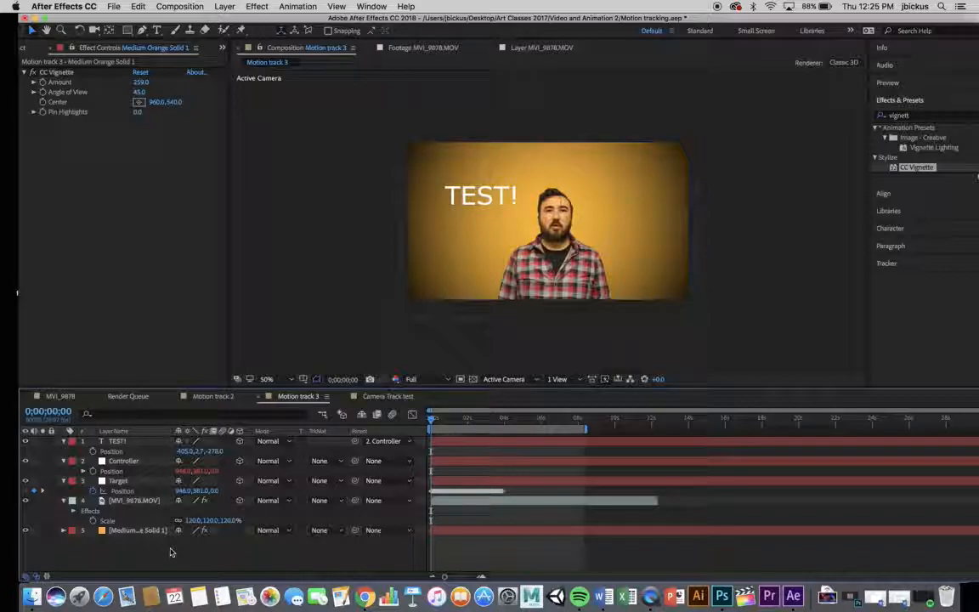
right_click(165, 553)
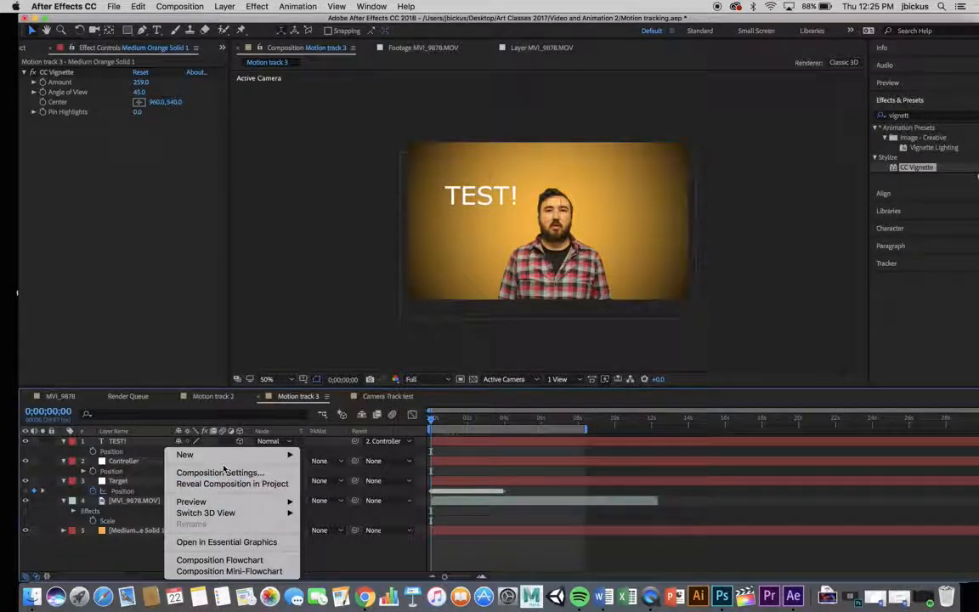
mouse_move(228, 459)
click(330, 505)
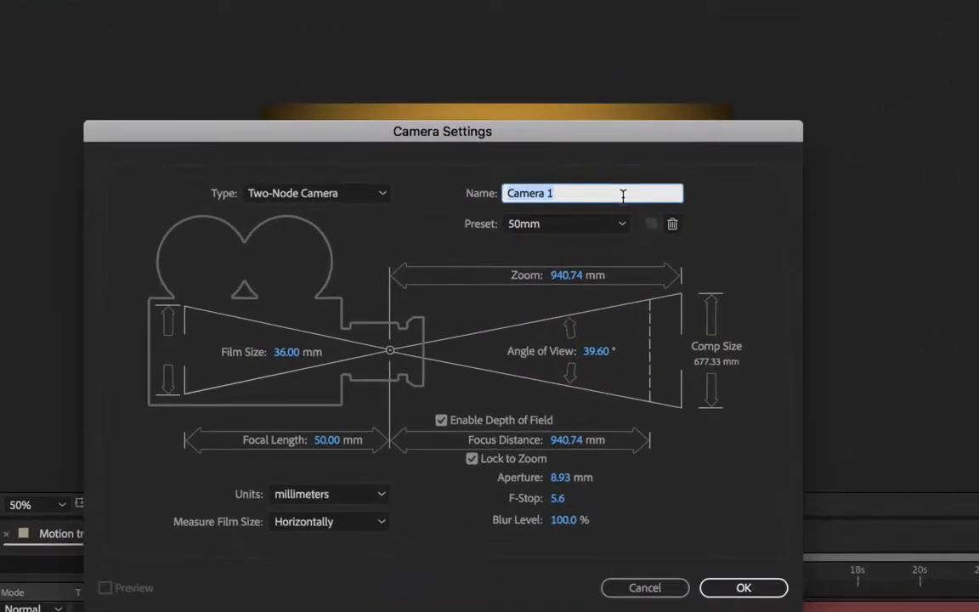
click(560, 227)
click(557, 368)
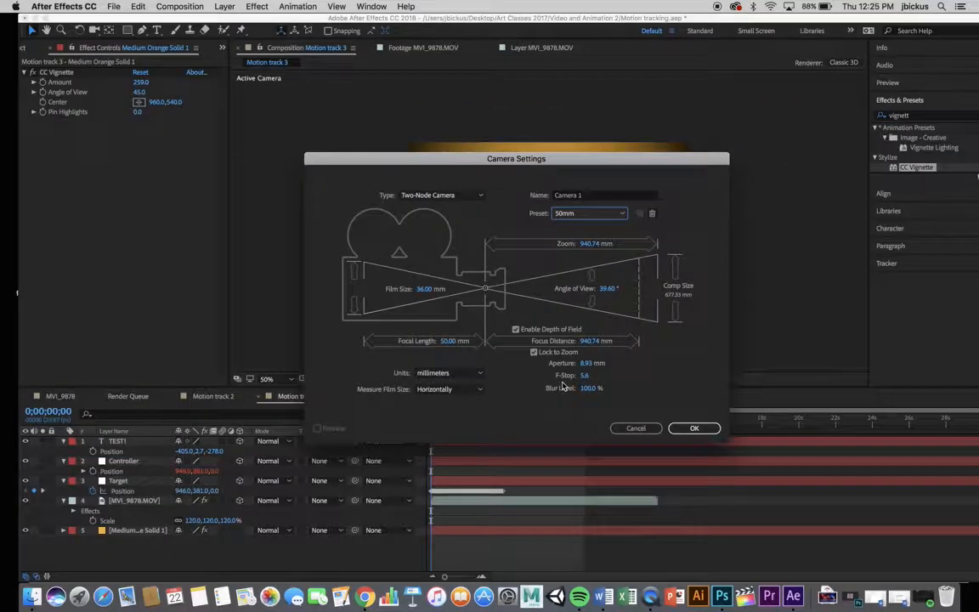
click(743, 588)
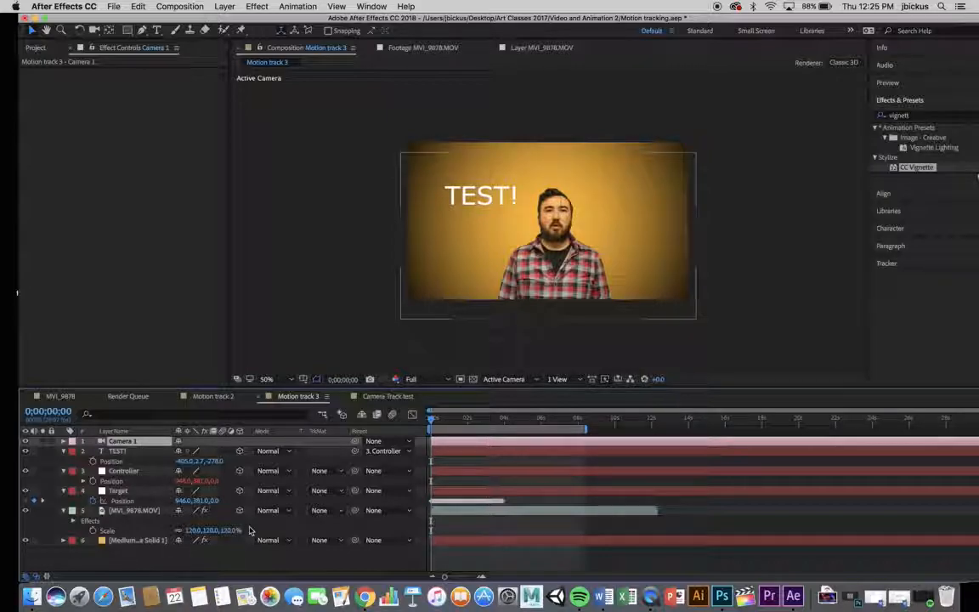
Create a null object and name it Camera Controller
right_click(149, 565)
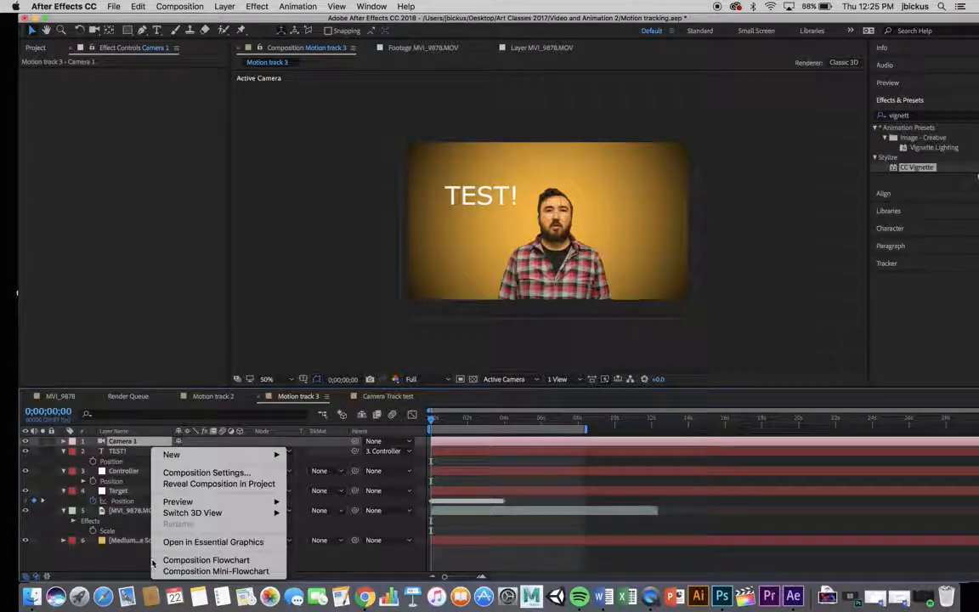
mouse_move(218, 456)
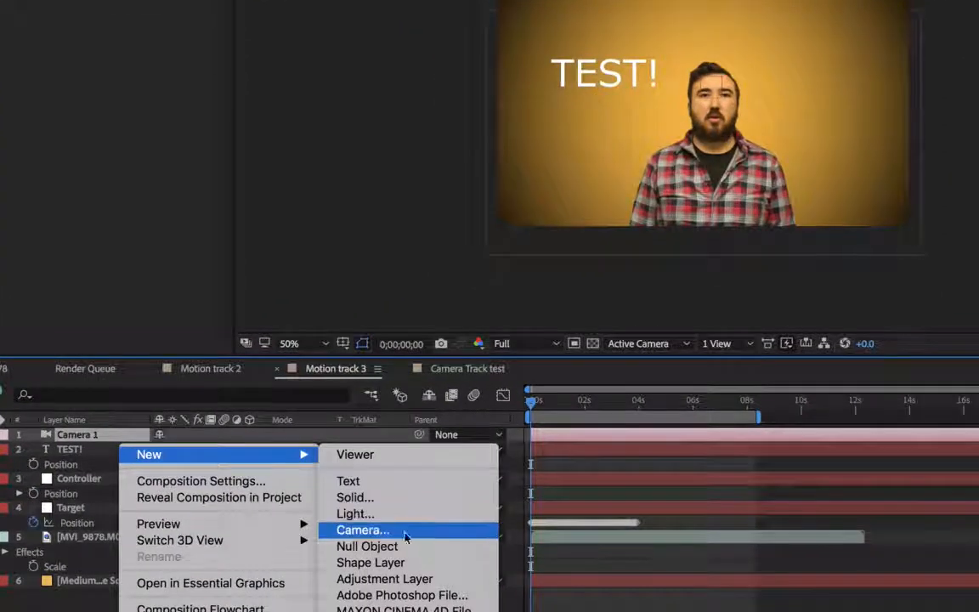
click(366, 541)
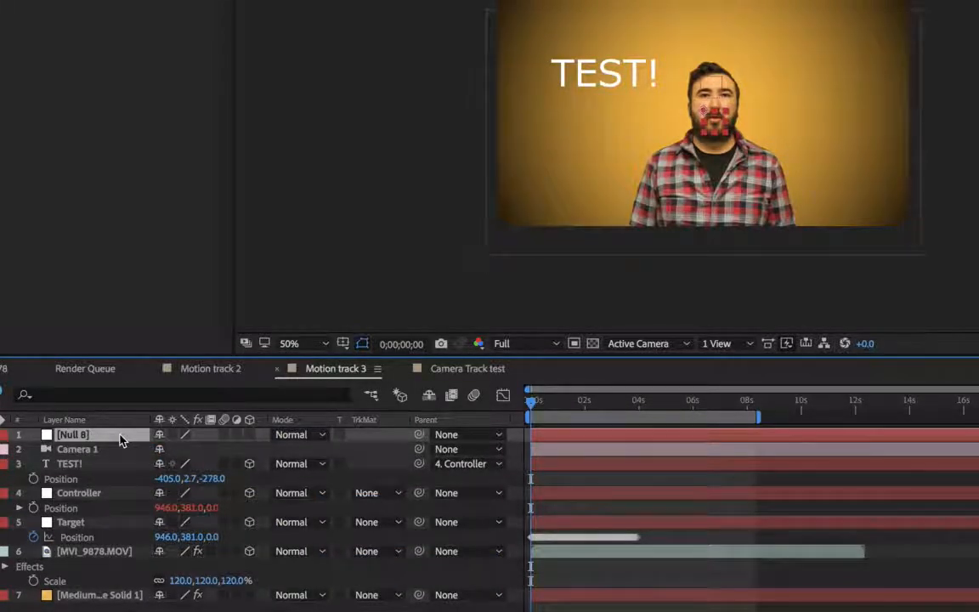
key(Return)
text(Camera Controller)
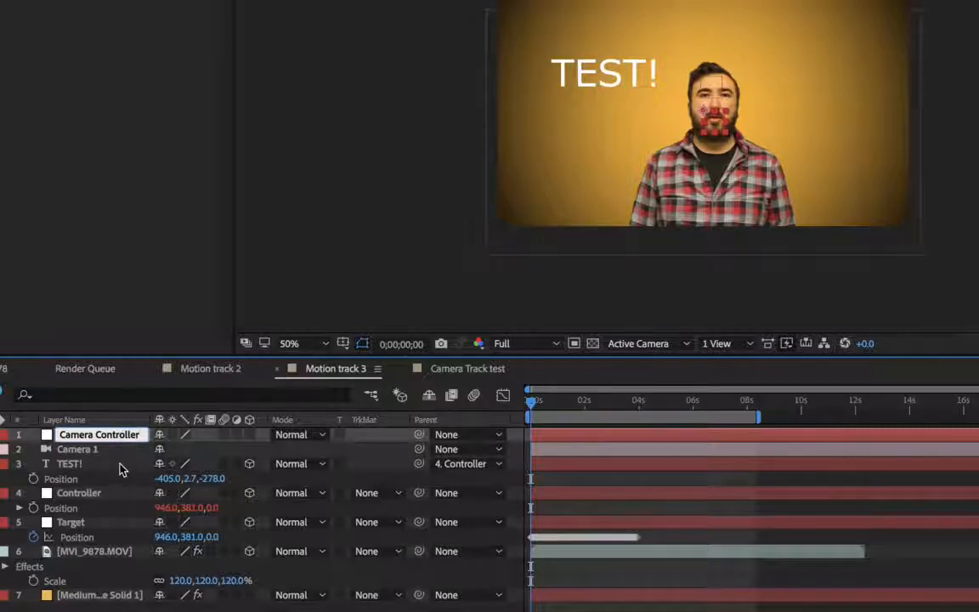
Parent the Camera 1 layer to the Camera Controller null and make the null a 3D layer
click(117, 456)
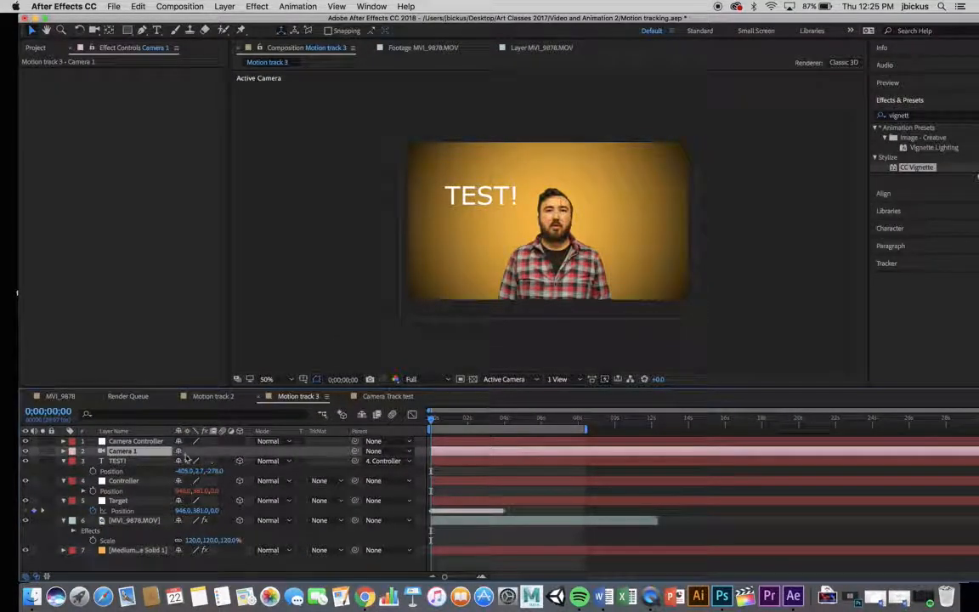
drag(355, 451, 128, 442)
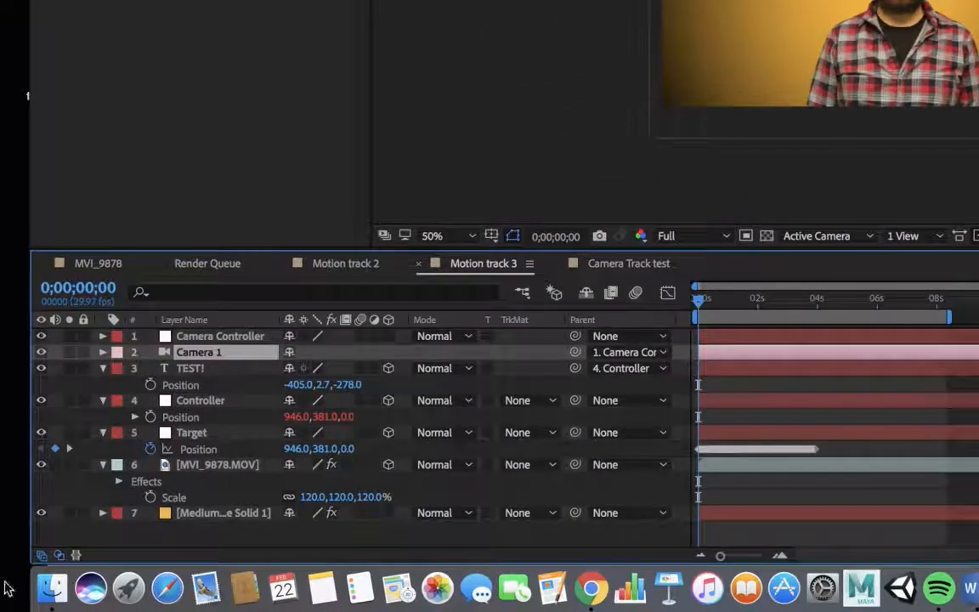
click(60, 555)
click(59, 556)
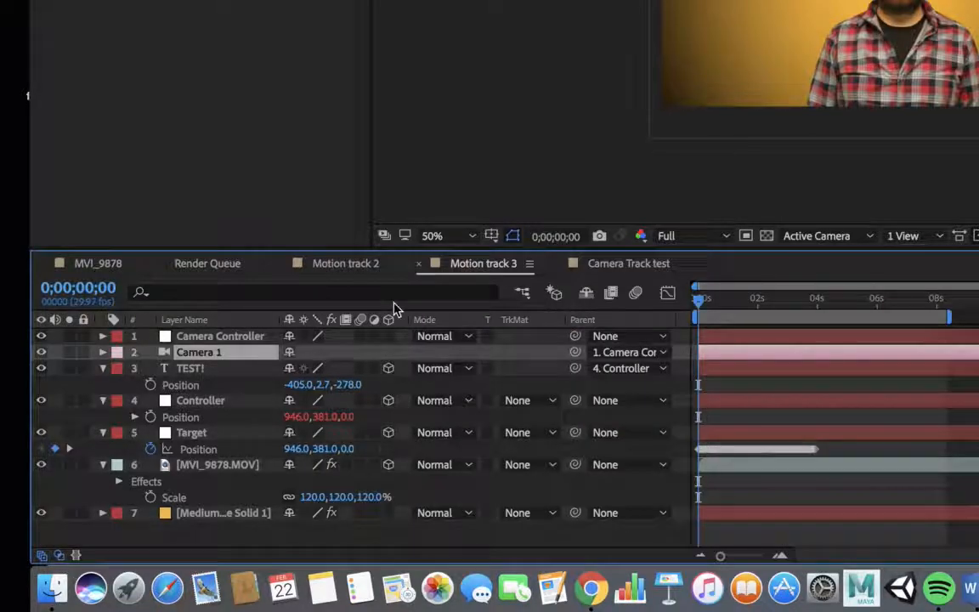
click(389, 337)
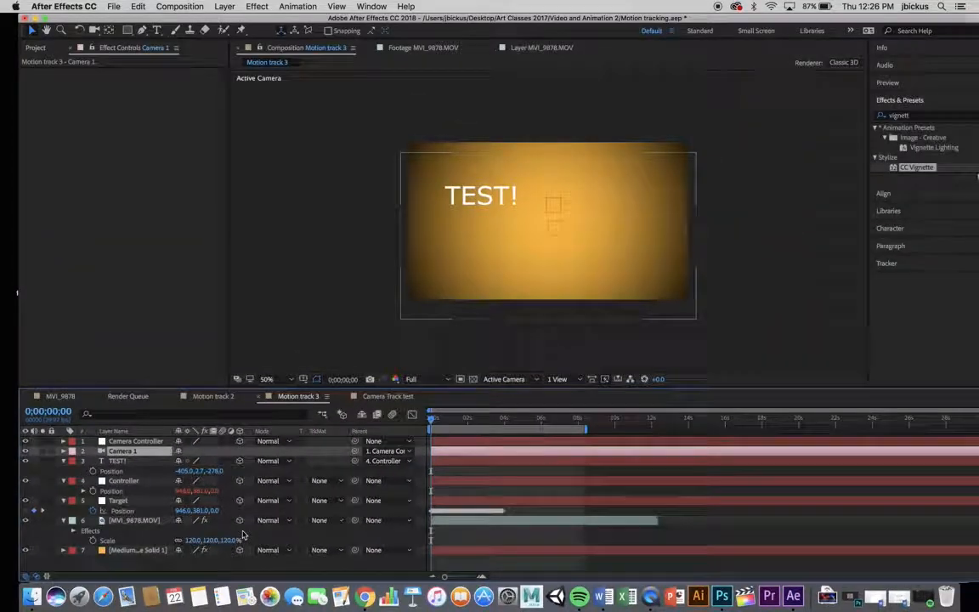
Make the orange solid a 3D layer and display the composition in two horizontal views
drag(433, 420, 504, 434)
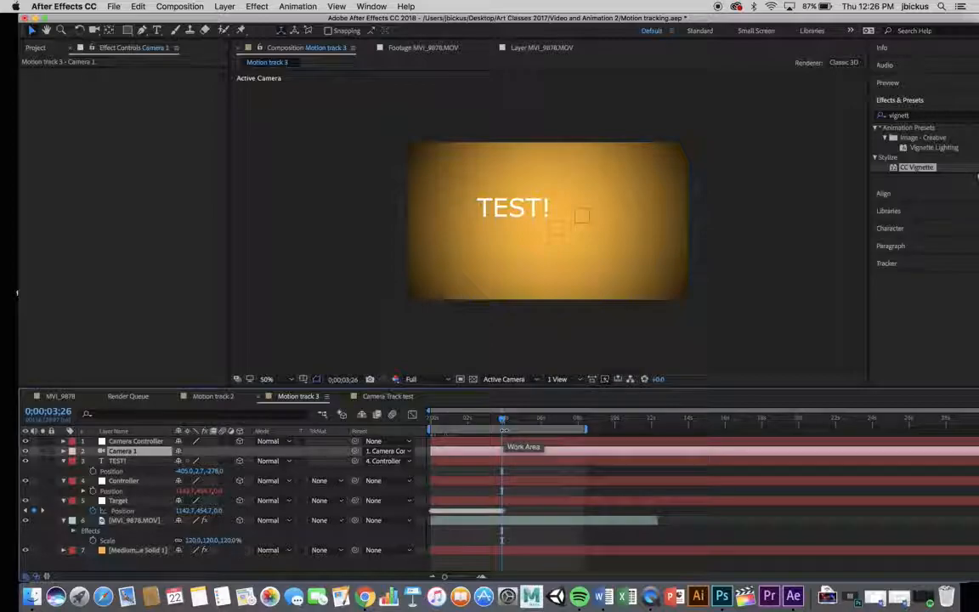
key(Home)
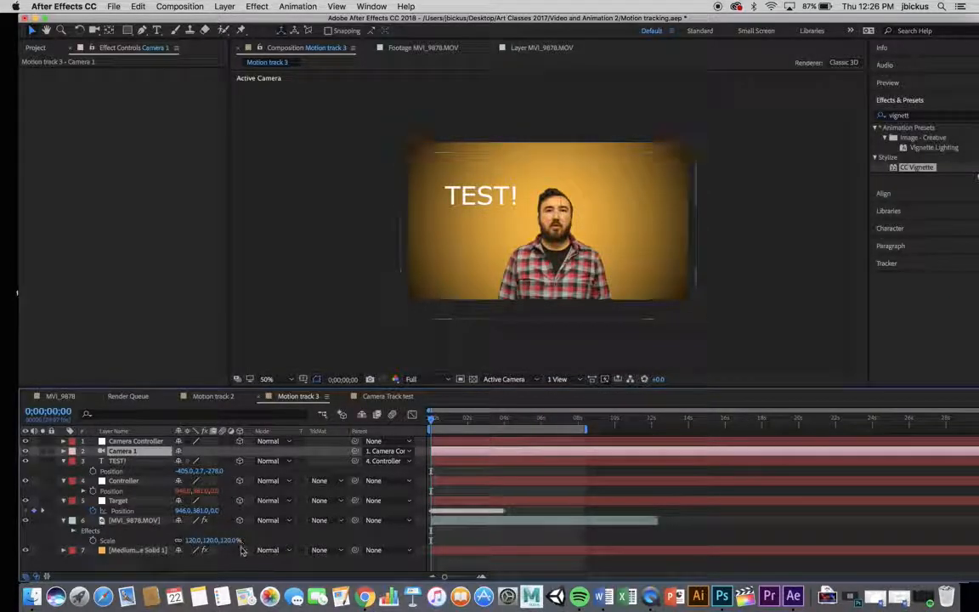
click(239, 550)
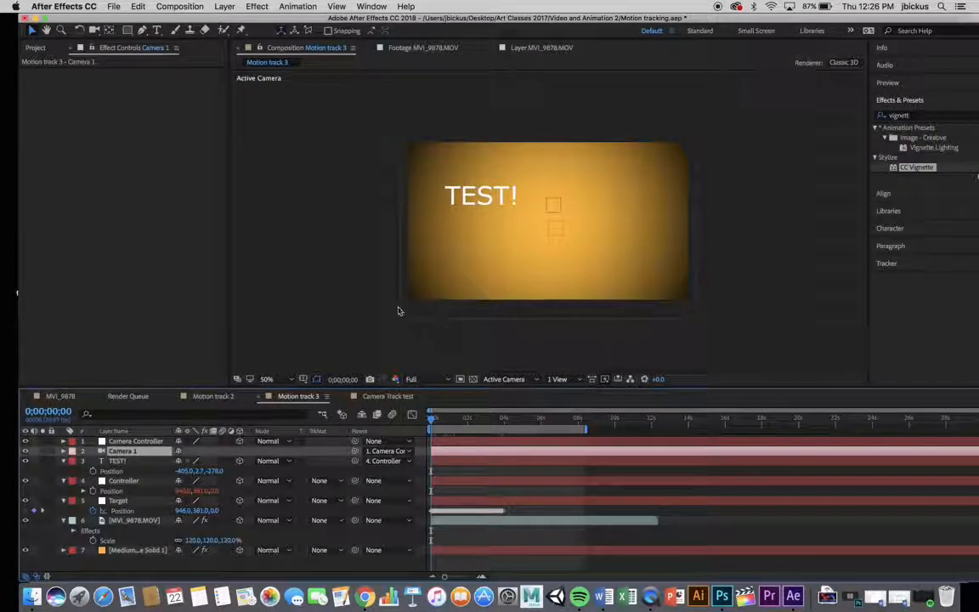
key(slash)
key(comma)
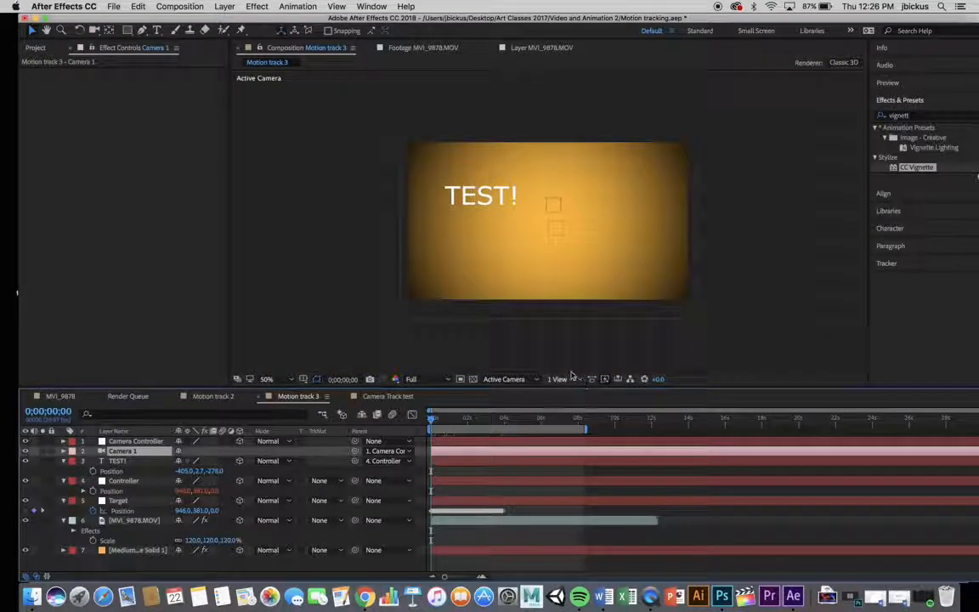
click(558, 379)
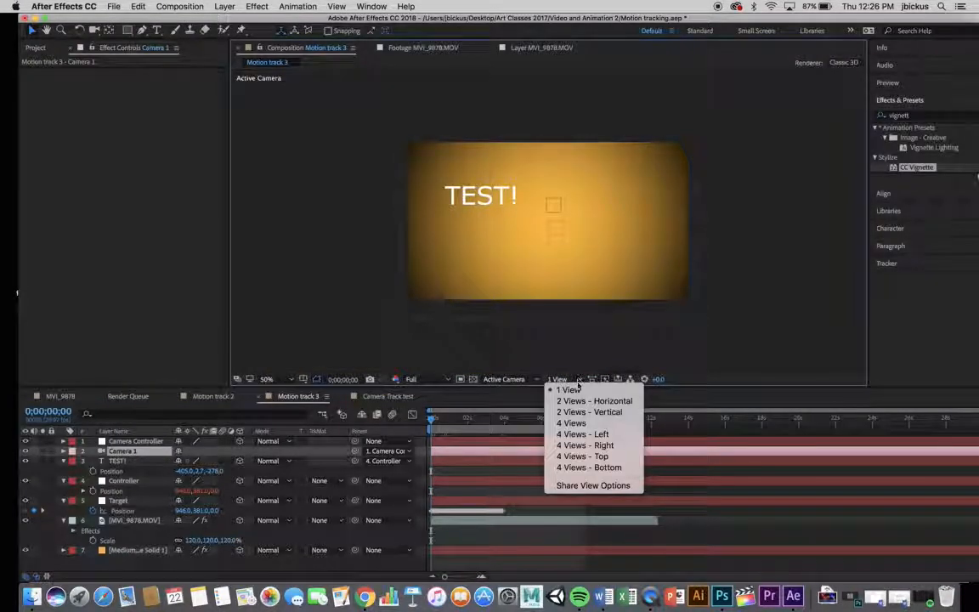
click(578, 400)
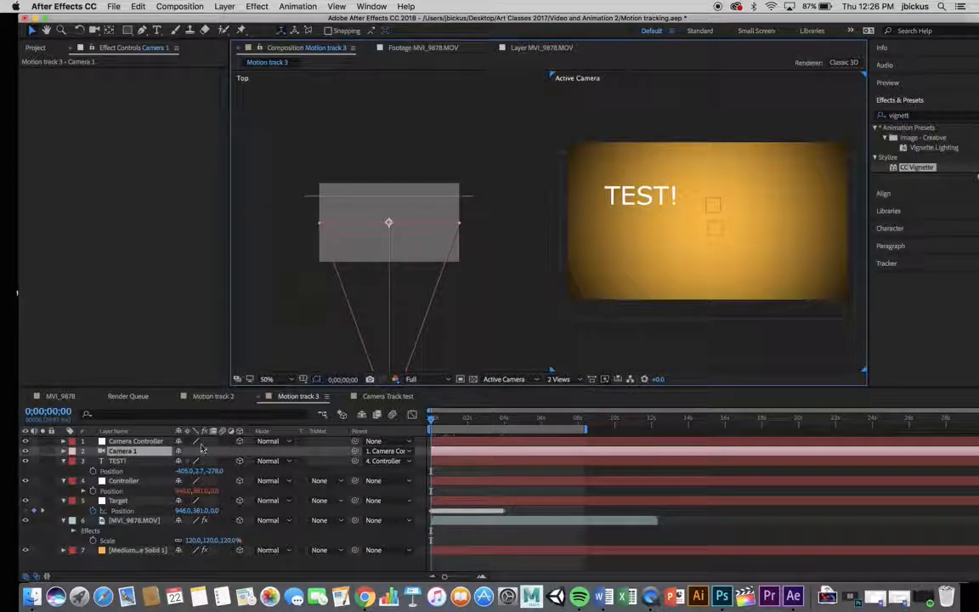
Push the orange solid back along Z behind the footage and scale it up to 184%
click(136, 550)
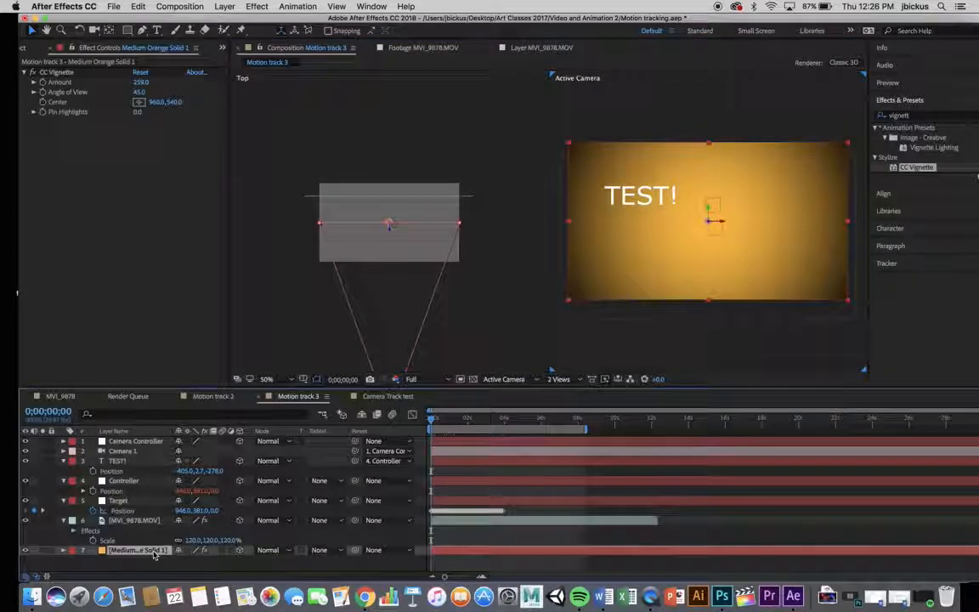
key(p)
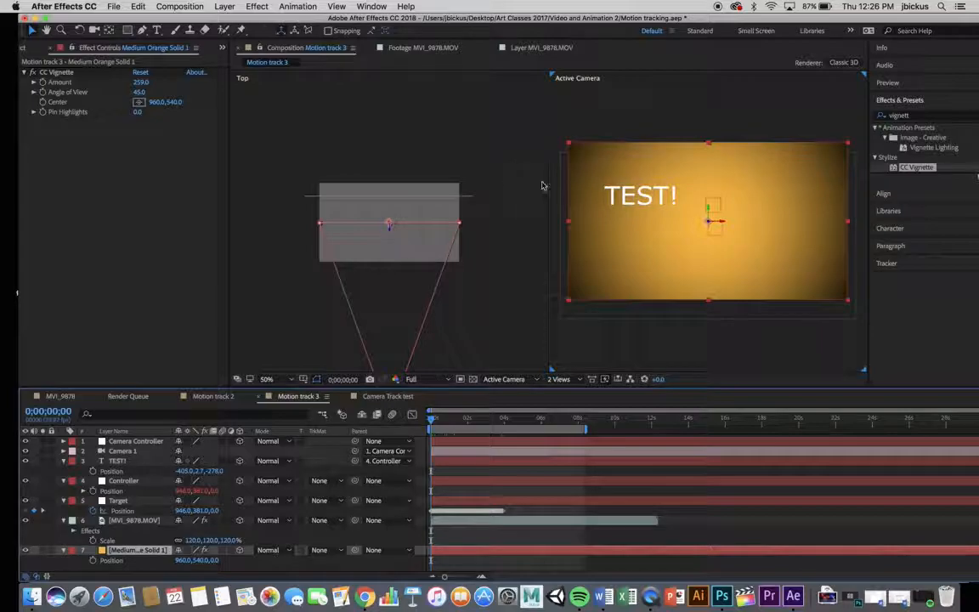
drag(213, 560, 504, 546)
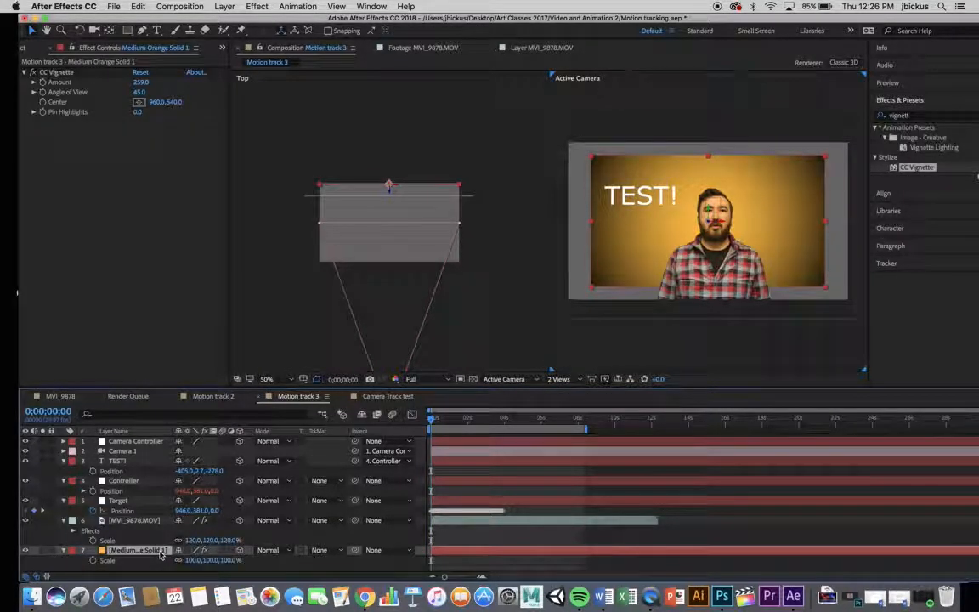
drag(194, 561, 264, 561)
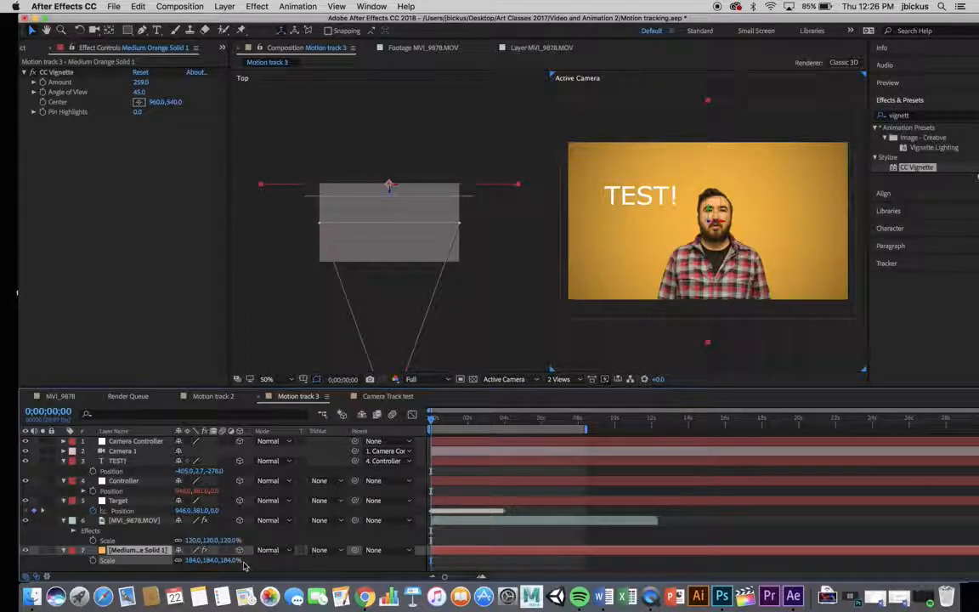
Set the Z position of the MVI_9878.MOV footage layer to 318
click(135, 520)
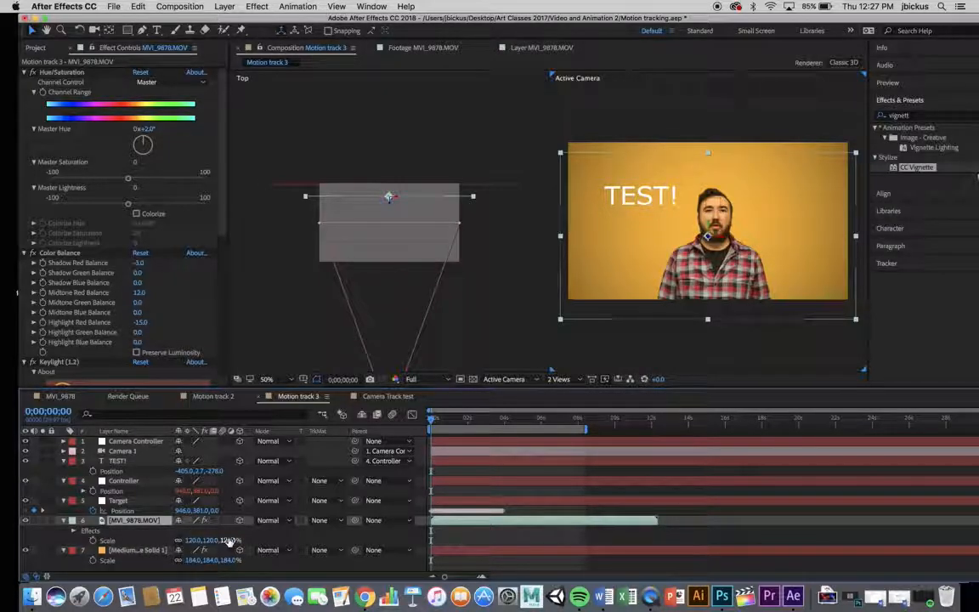
key(p)
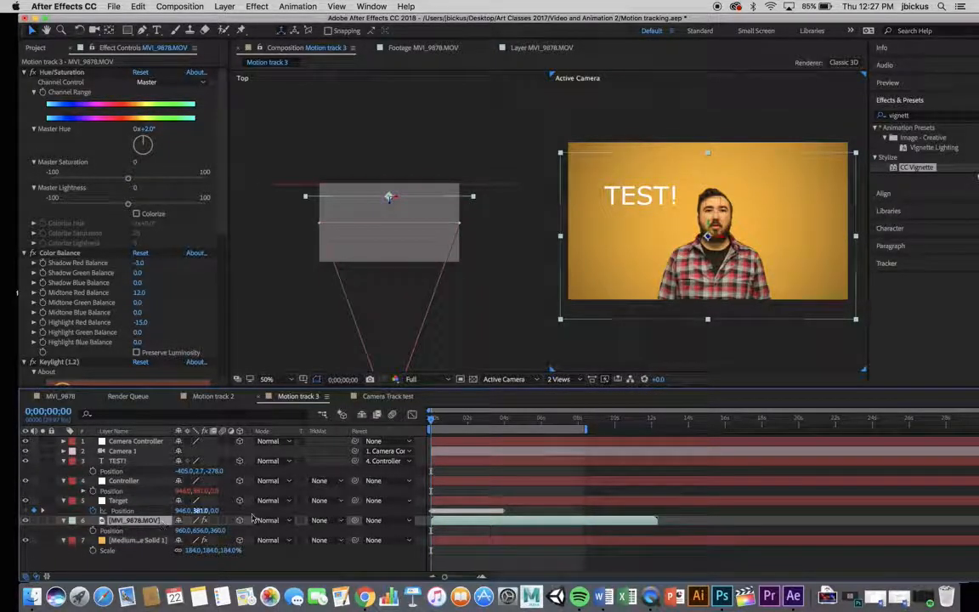
drag(216, 530, 189, 534)
Bring the TEST! text layer forward by setting its Z position to -375
scroll(369, 255, up, 3)
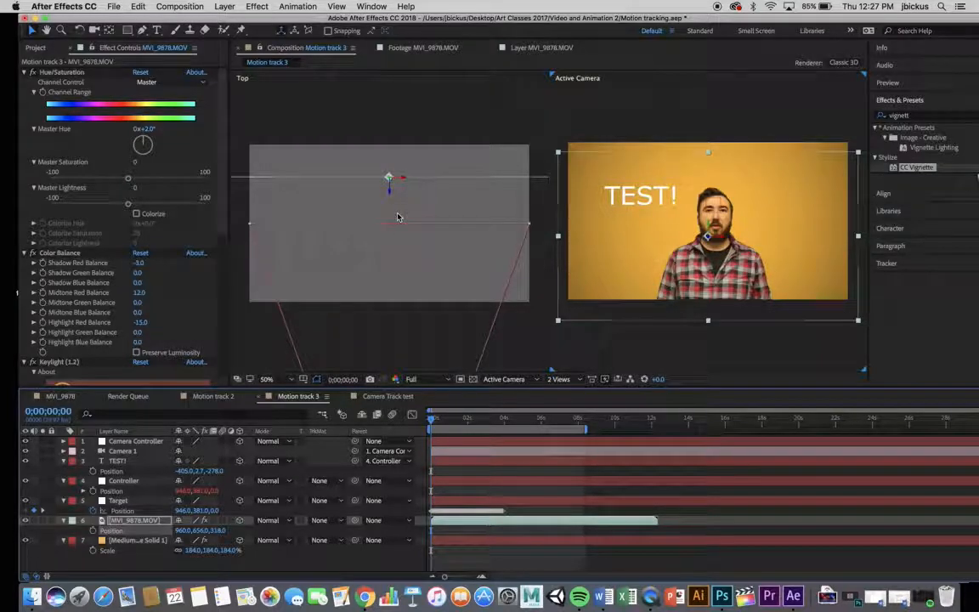
click(133, 463)
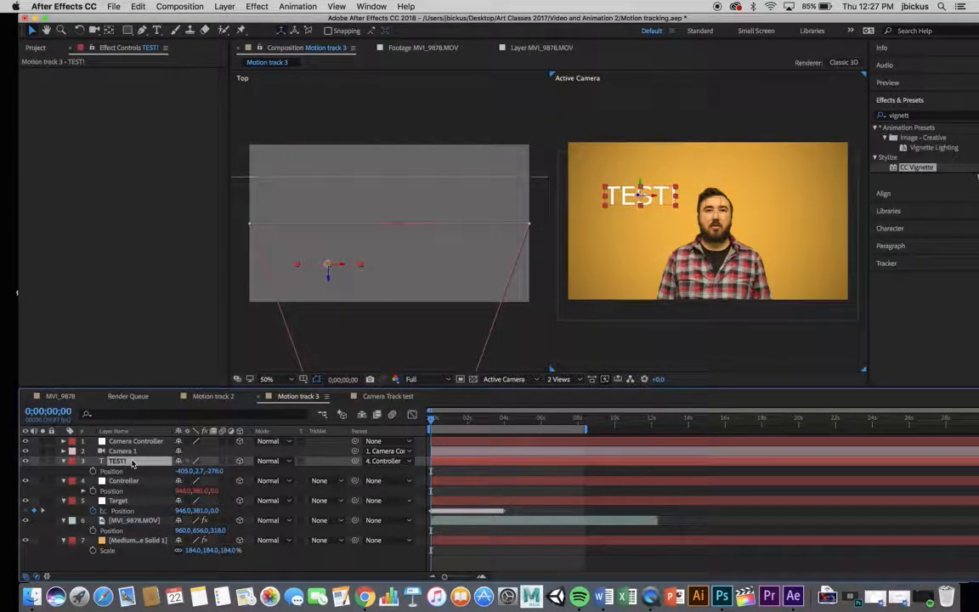
key(p)
drag(217, 476, 159, 474)
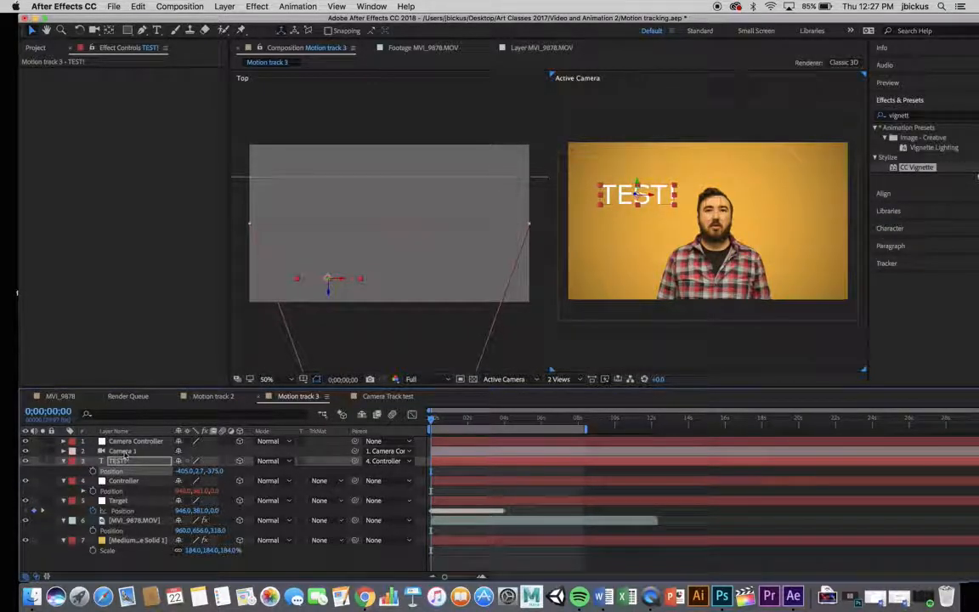
Set the Aperture of Camera 1 to 800 pixels in its camera options
click(122, 451)
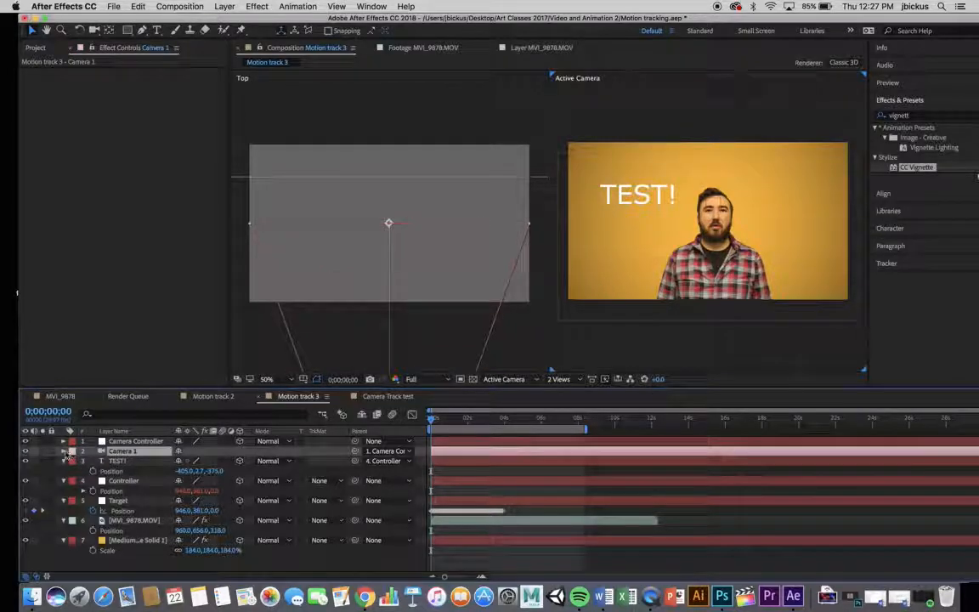
click(64, 451)
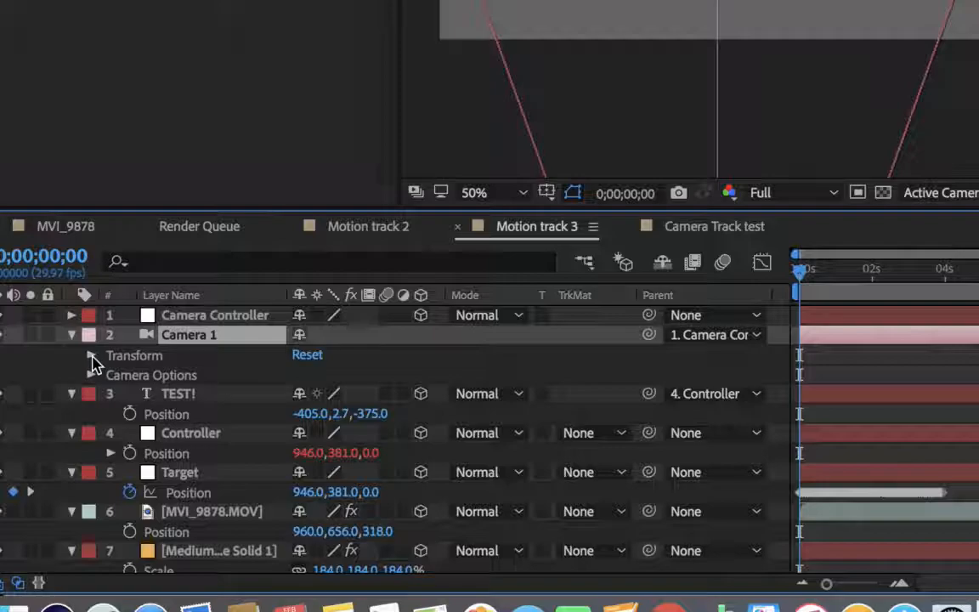
click(91, 375)
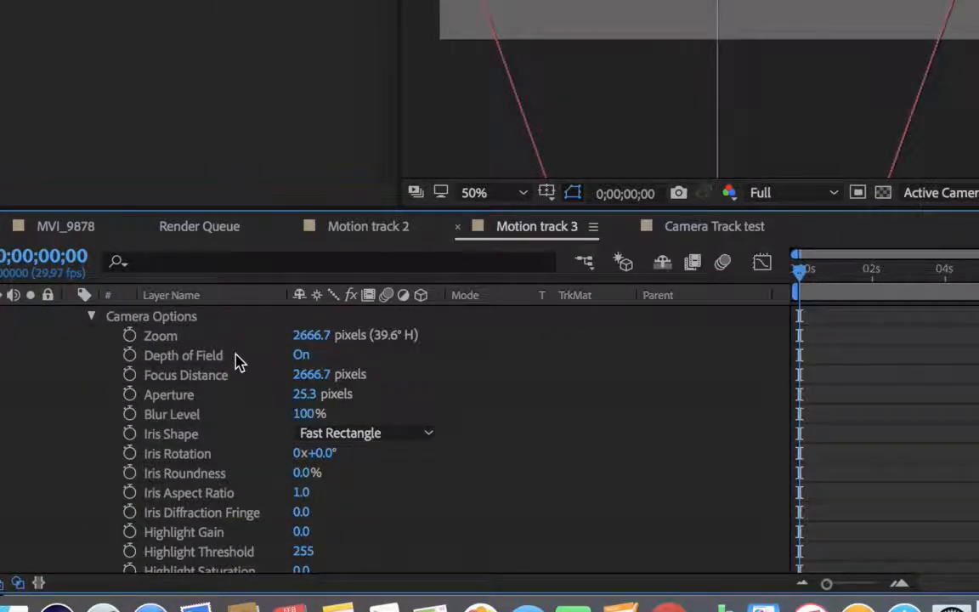
click(308, 396)
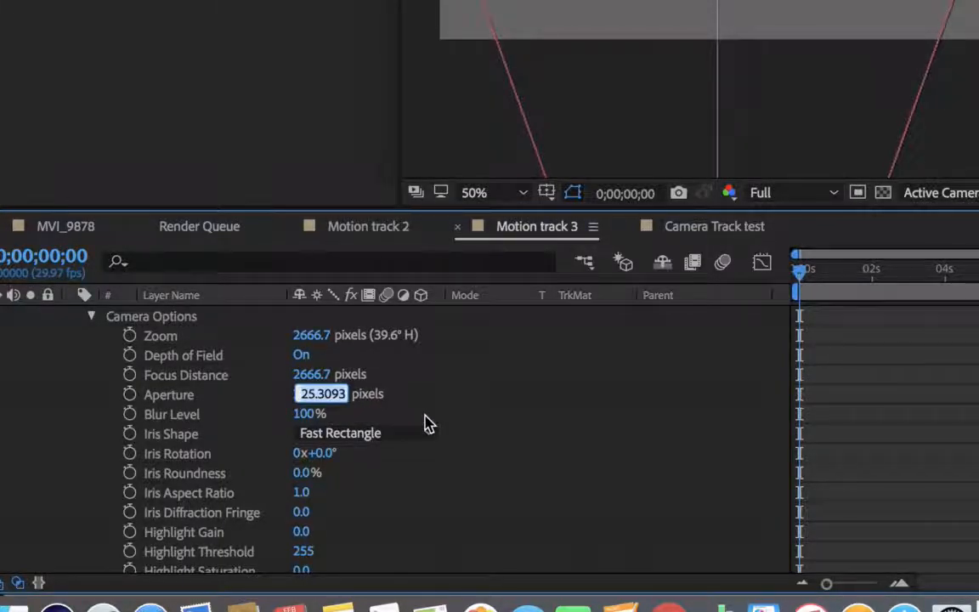
text(800)
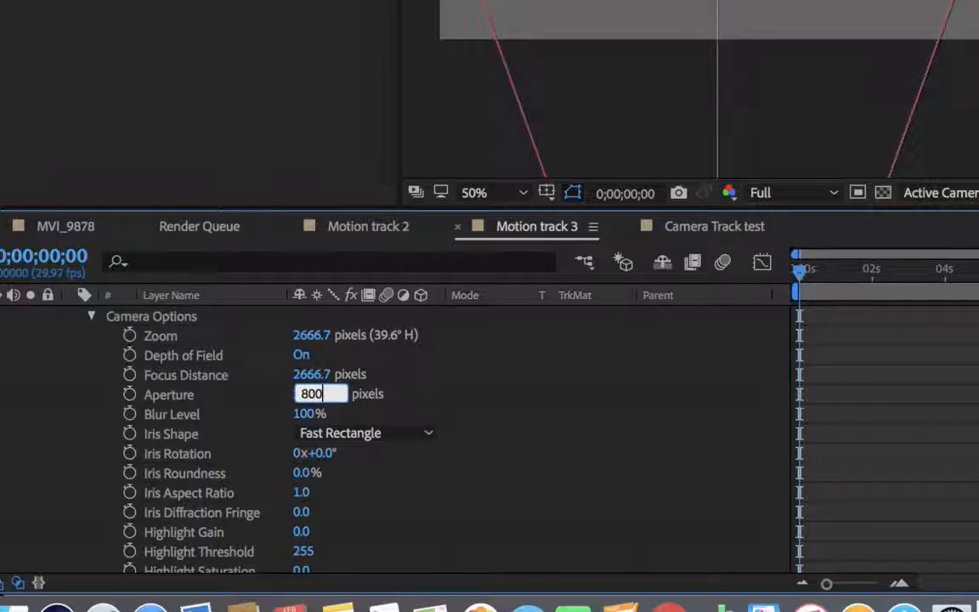
key(Return)
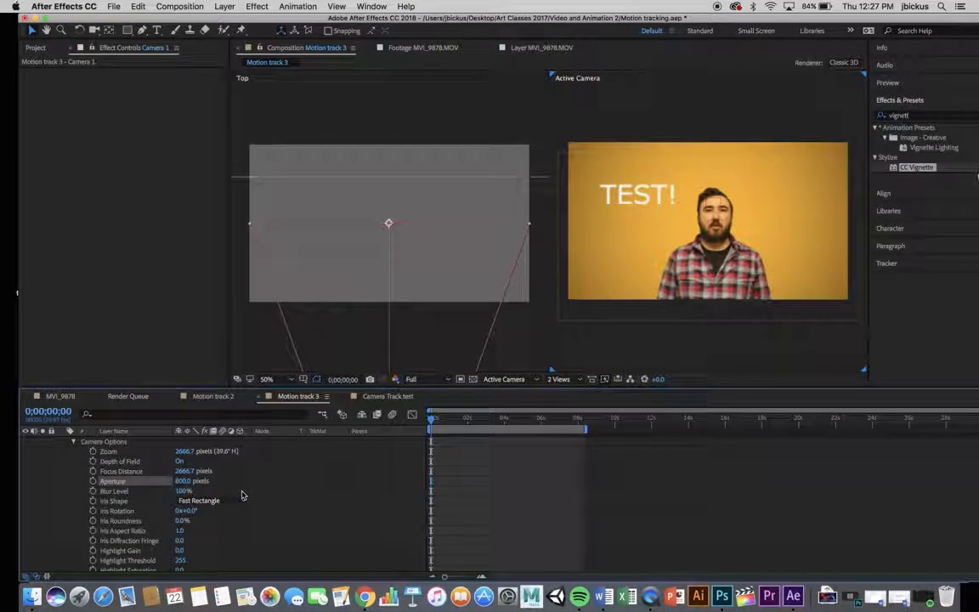
Slide Camera 1 forward and back along Z in the Top view to a Z position of about -2947, shifting focus from the footage to the text
scroll(454, 279, down, 1)
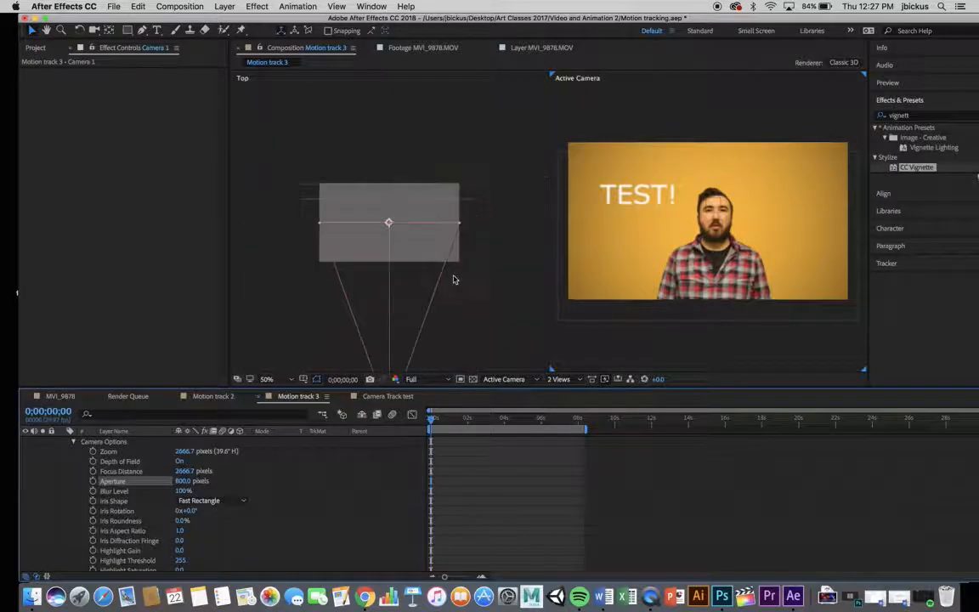
scroll(454, 280, down, 1)
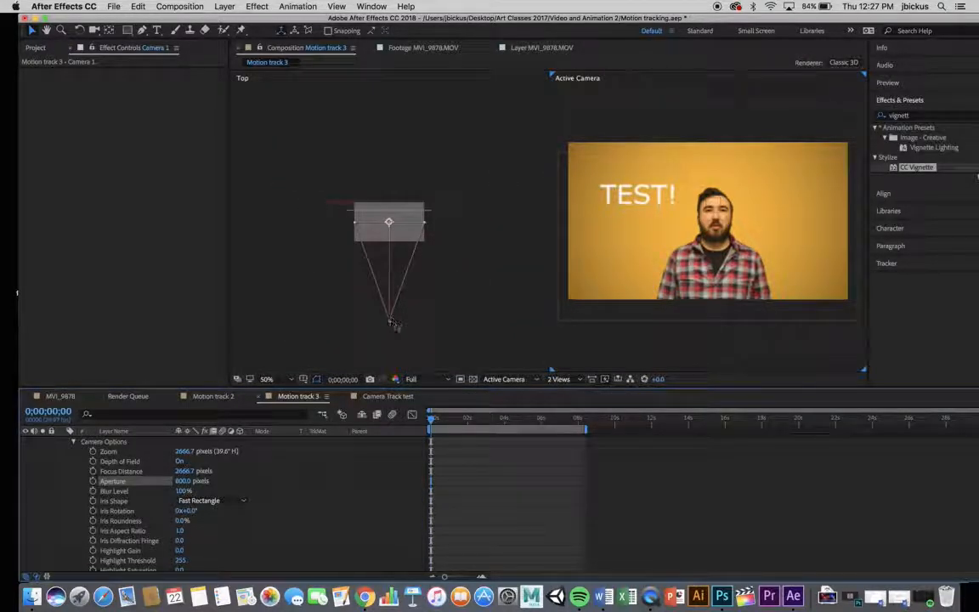
drag(390, 321, 392, 315)
key(super+z)
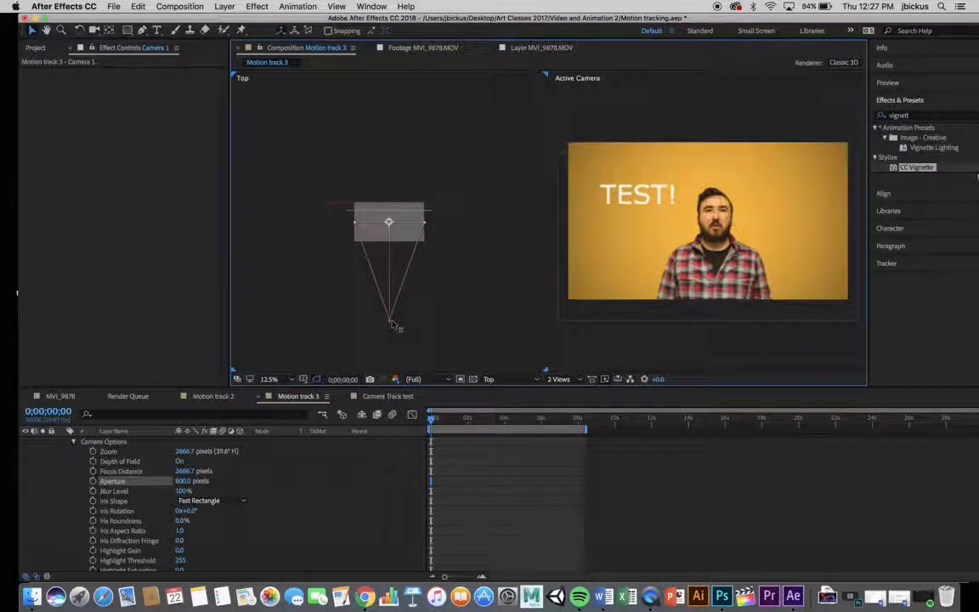
scroll(393, 322, up, 1)
key(h)
drag(524, 261, 497, 199)
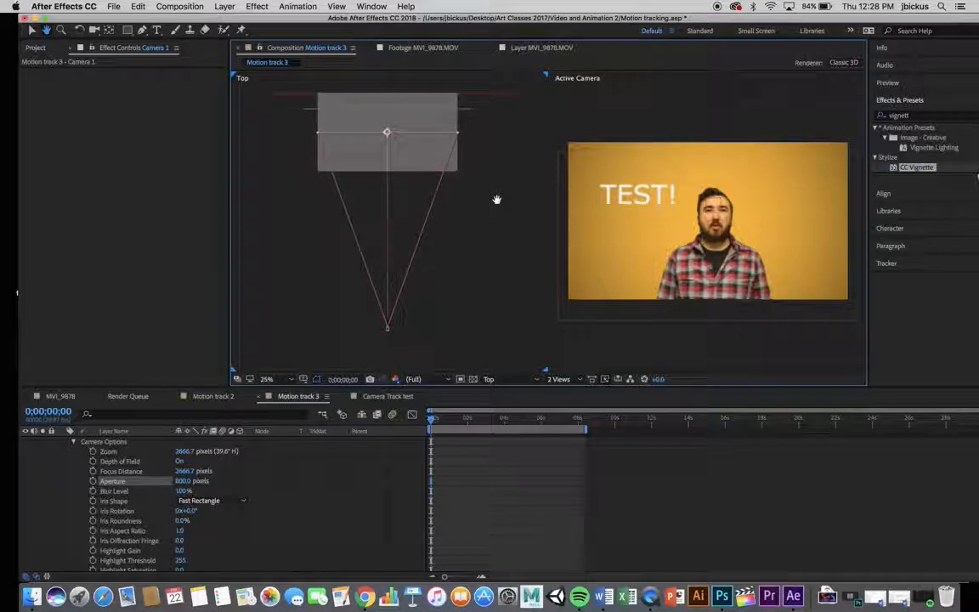
key(v)
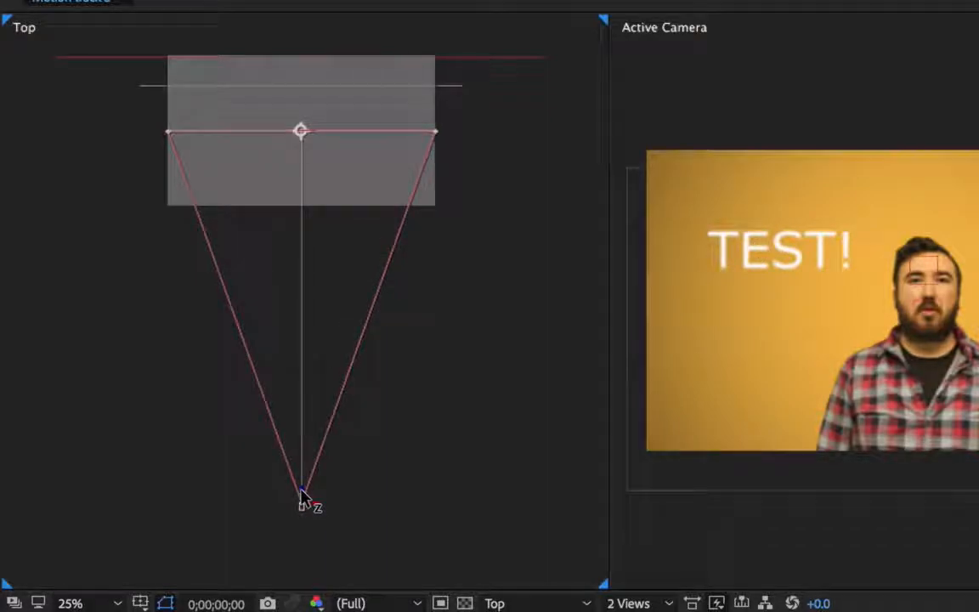
drag(301, 495, 302, 444)
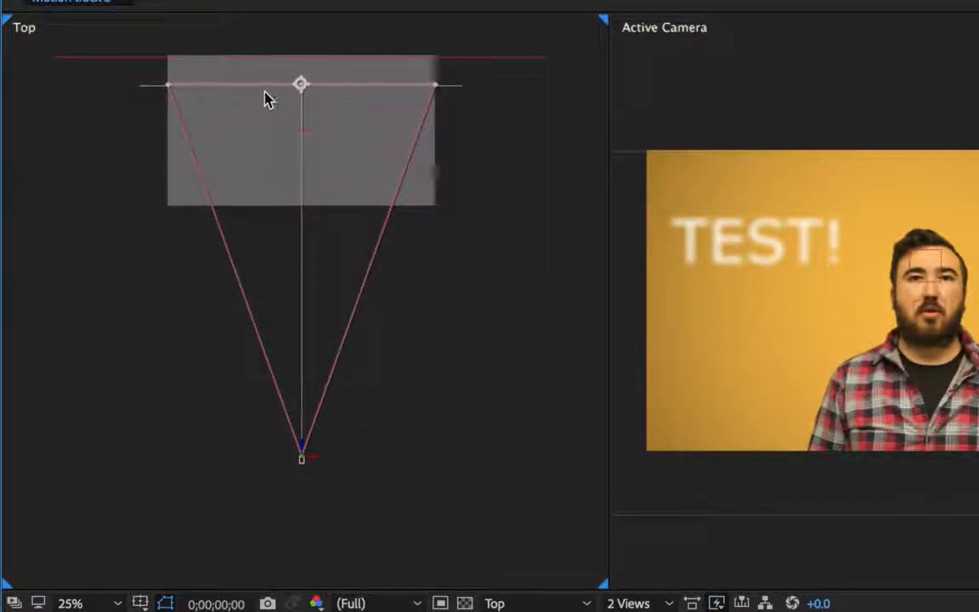
drag(303, 447, 352, 528)
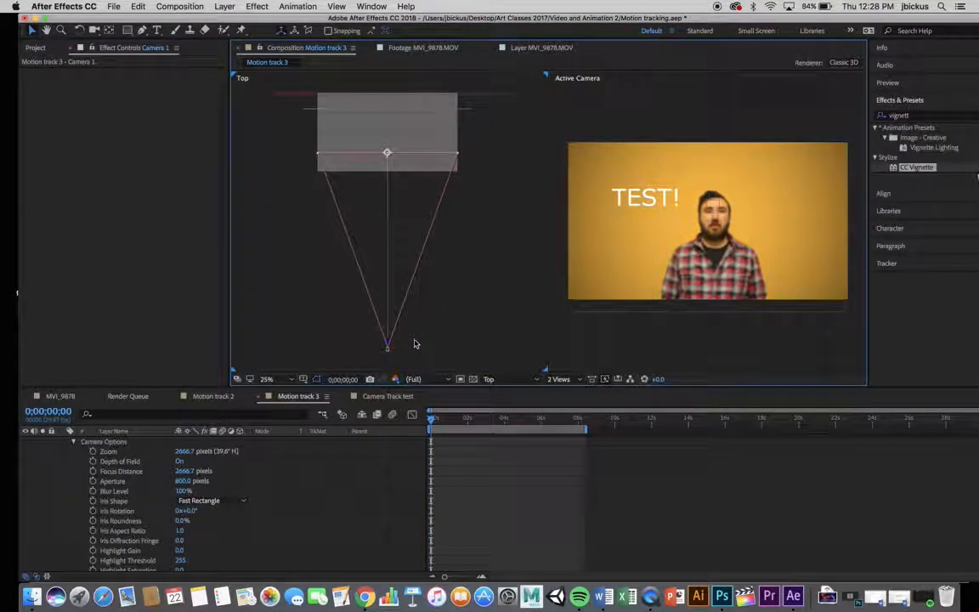
Reveal the transform values of Camera 1 and move it forward along Z to a Z position of about -2539
click(75, 445)
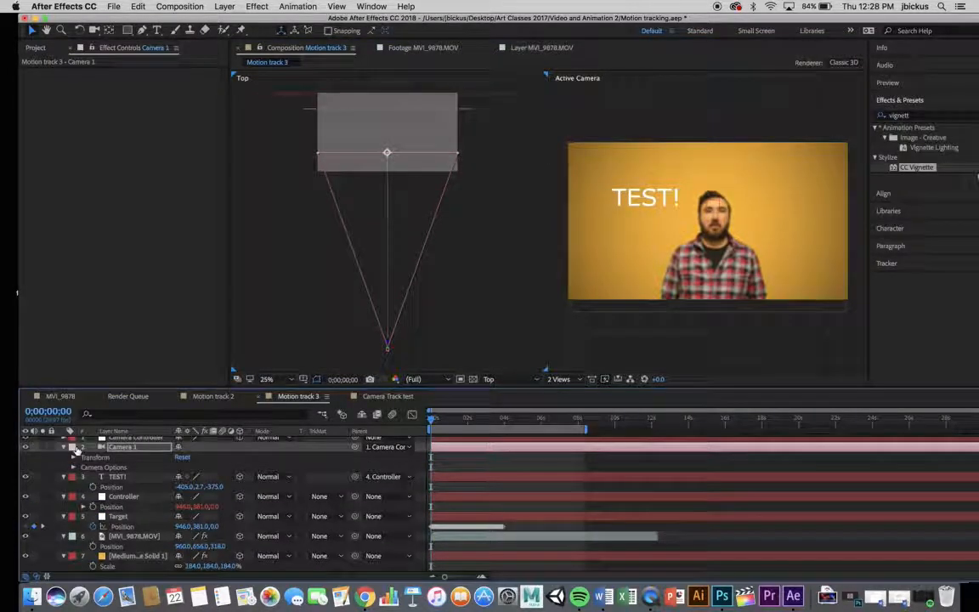
click(74, 459)
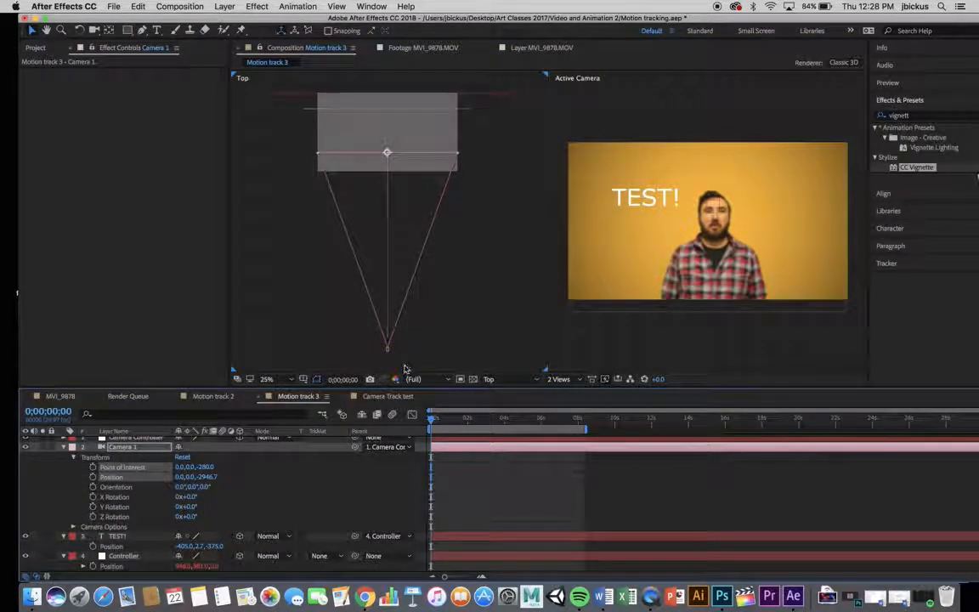
drag(391, 348, 389, 320)
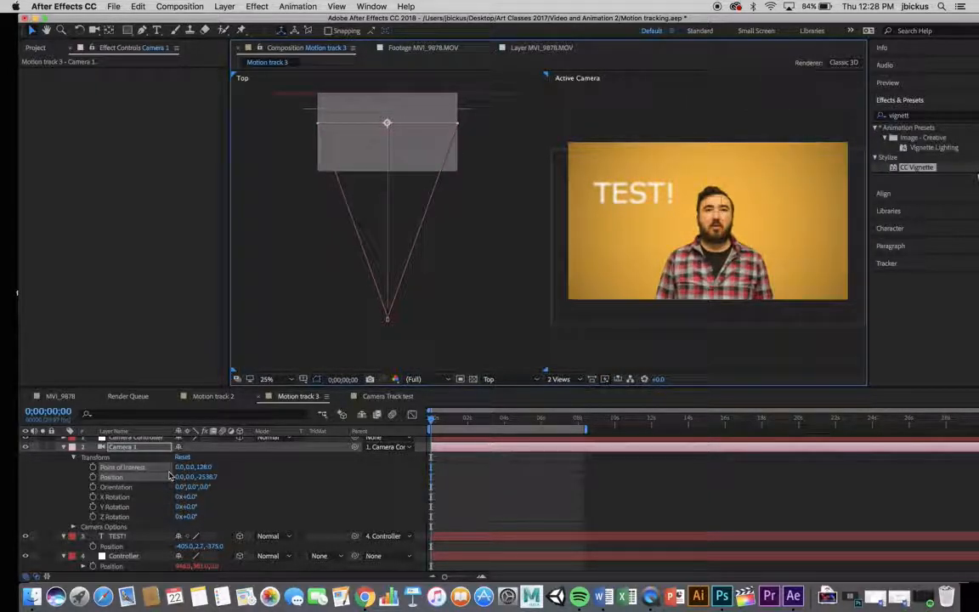
click(63, 448)
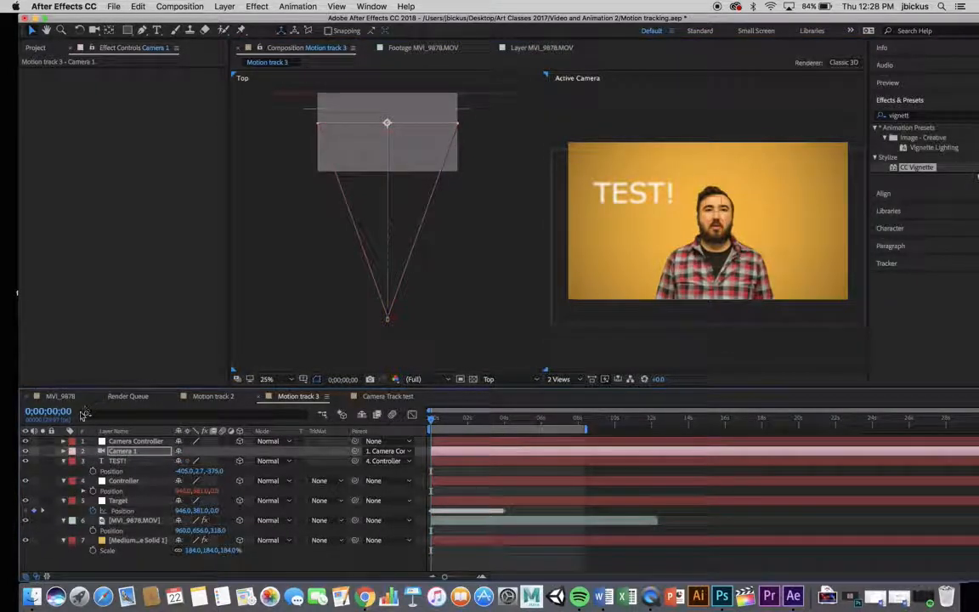
Add a Position keyframe to the Camera Controller null at 0;00;00;00 with the value 960, 540, 0
click(63, 441)
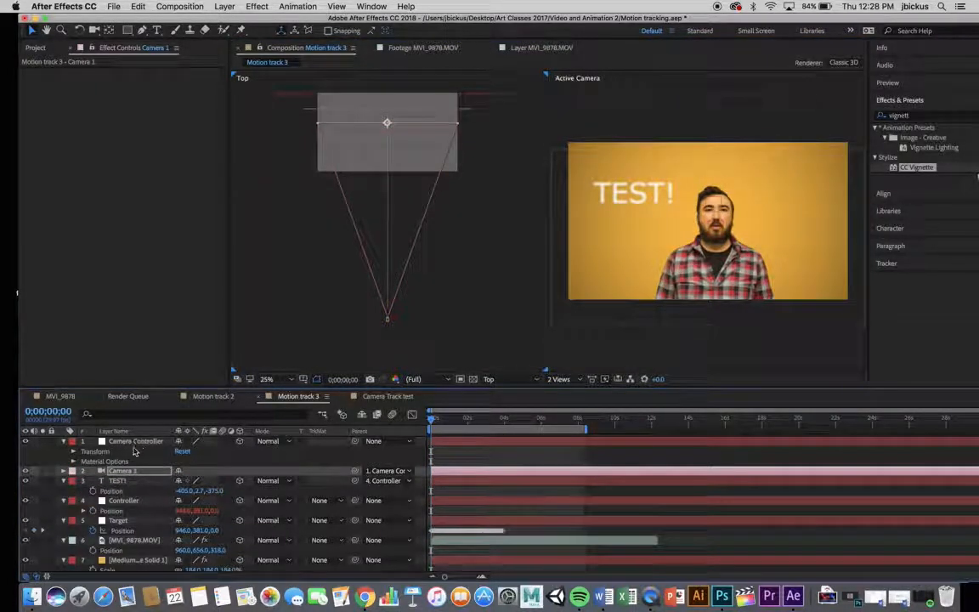
click(73, 452)
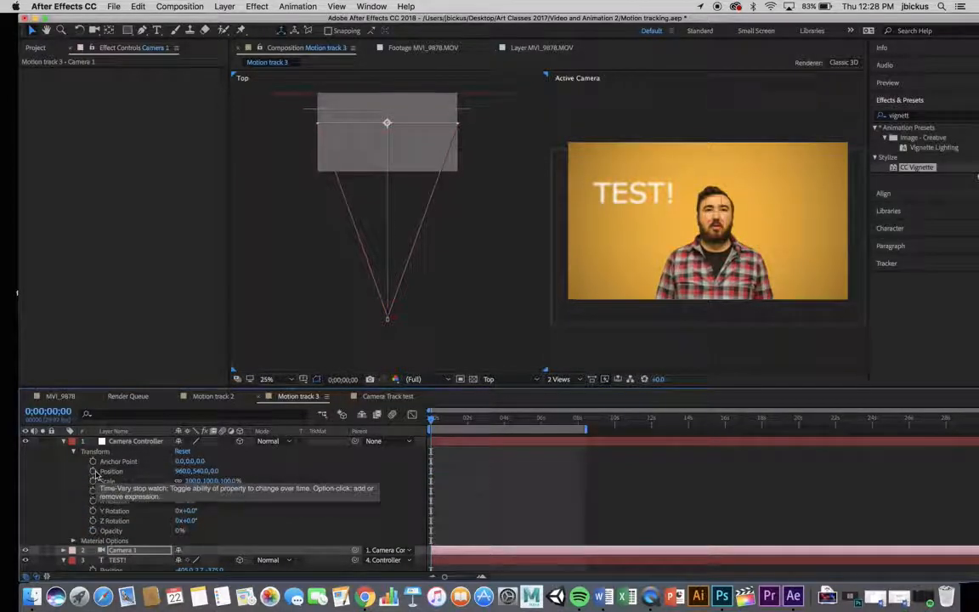
click(94, 473)
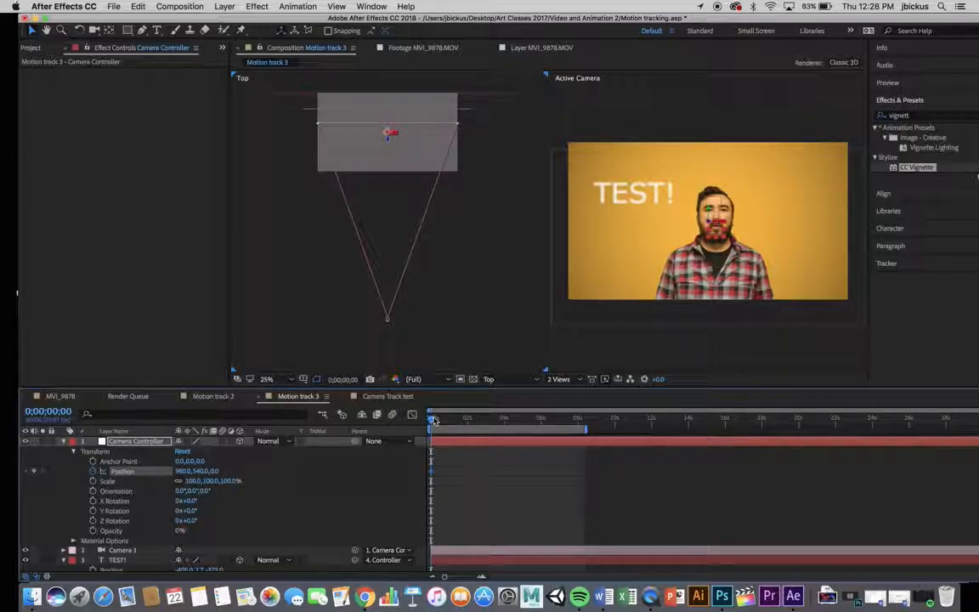
Keyframe the Camera Controller null's Z position at 392 at 0;00;00;00 and at -483 at 0;00;01;21
drag(217, 473, 454, 481)
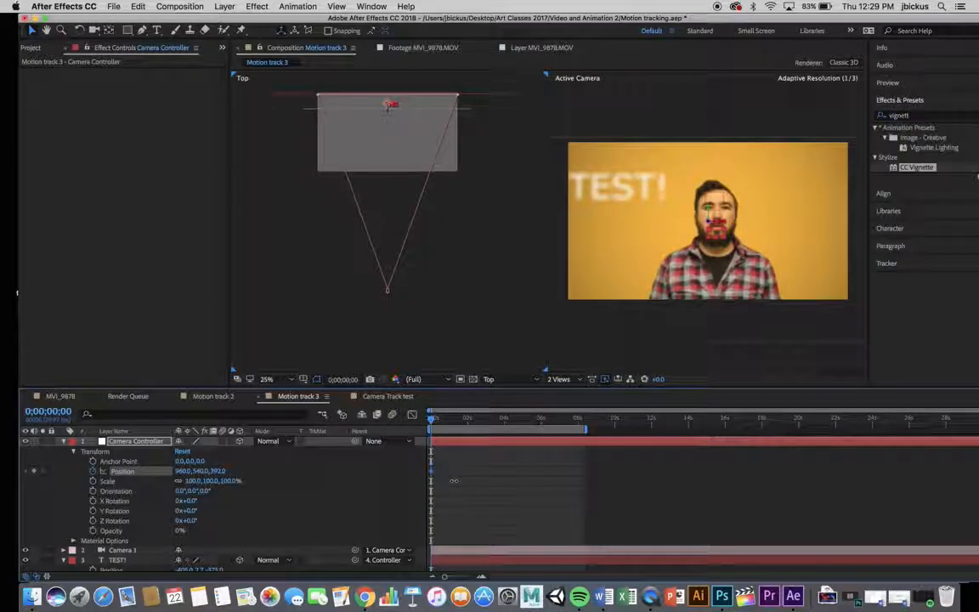
click(463, 423)
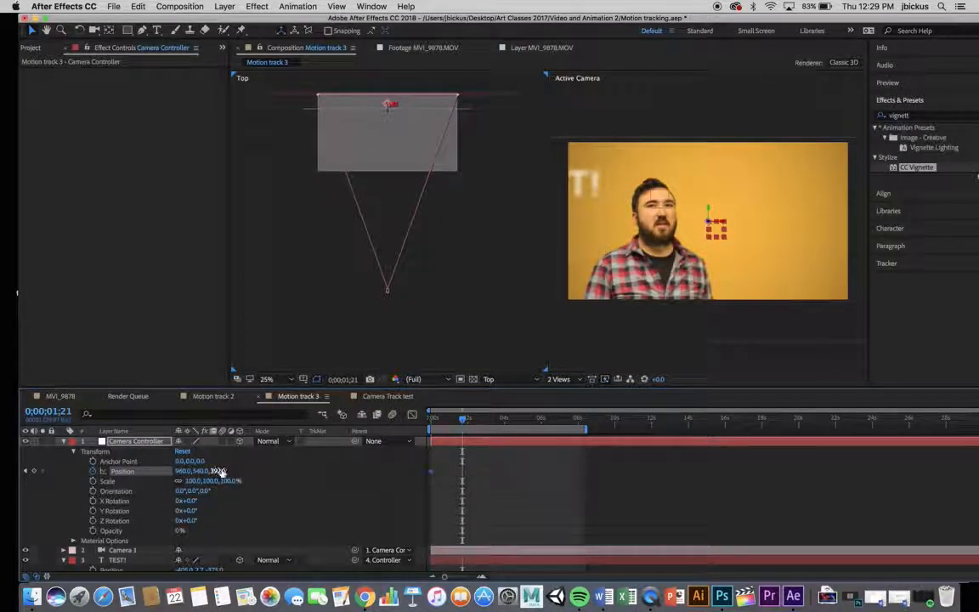
drag(222, 471, 2, 524)
drag(2, 604, 2, 603)
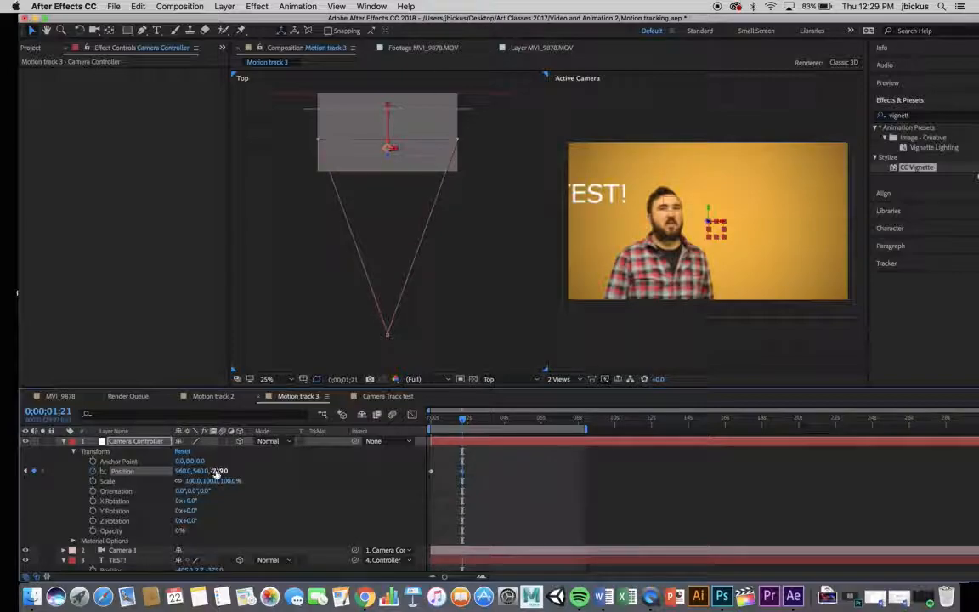
drag(178, 471, 3, 474)
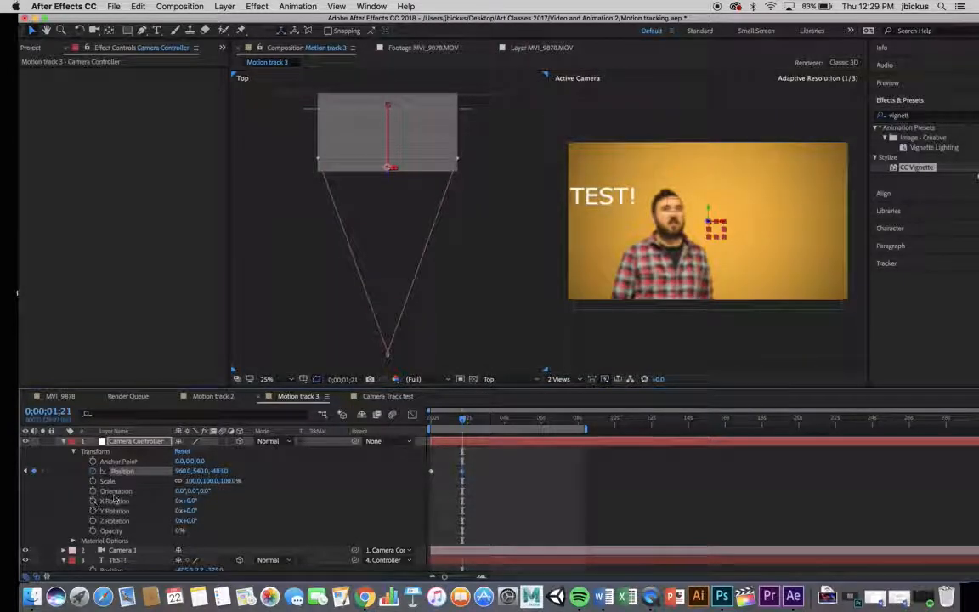
Add a Camera Controller Position keyframe at 0;00;04;07 with Z at 180 and preview the camera move from the start
drag(476, 433, 510, 433)
drag(220, 472, 566, 445)
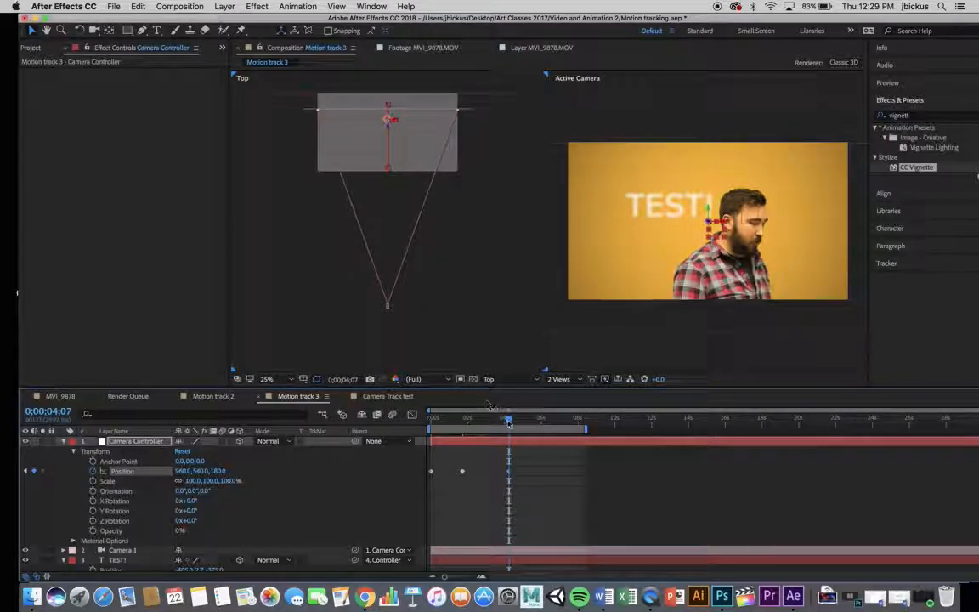
drag(511, 423, 431, 423)
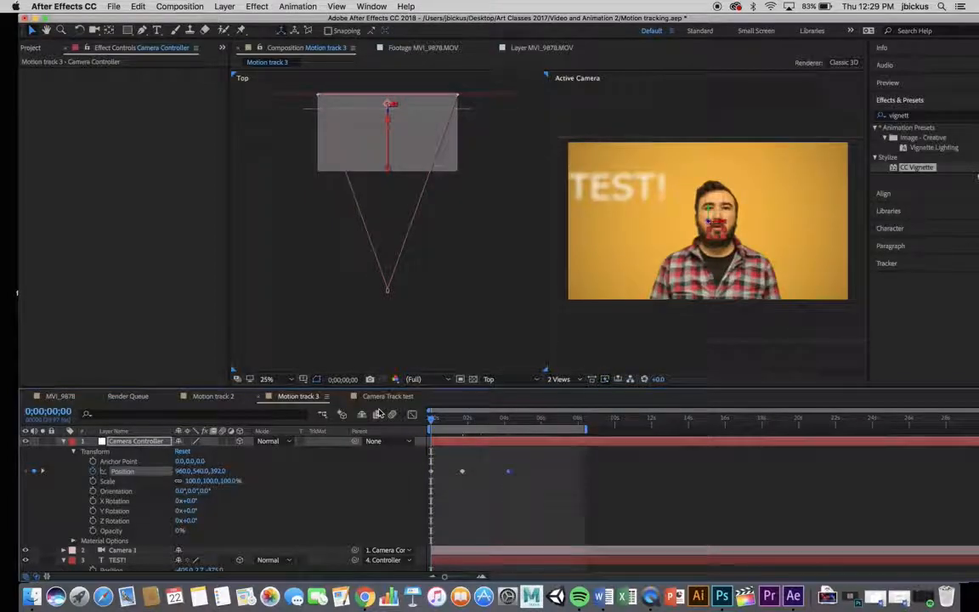
key(space)
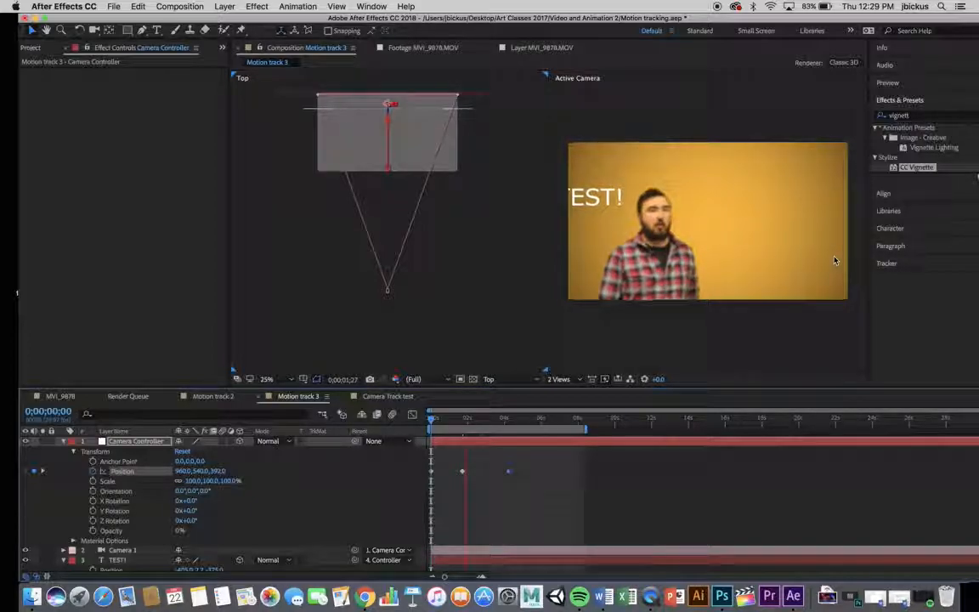
Set the Camera Controller's X position to 1326 at 0;00;00;00 and about 619 at 0;00;02;23, and preview the move
click(428, 423)
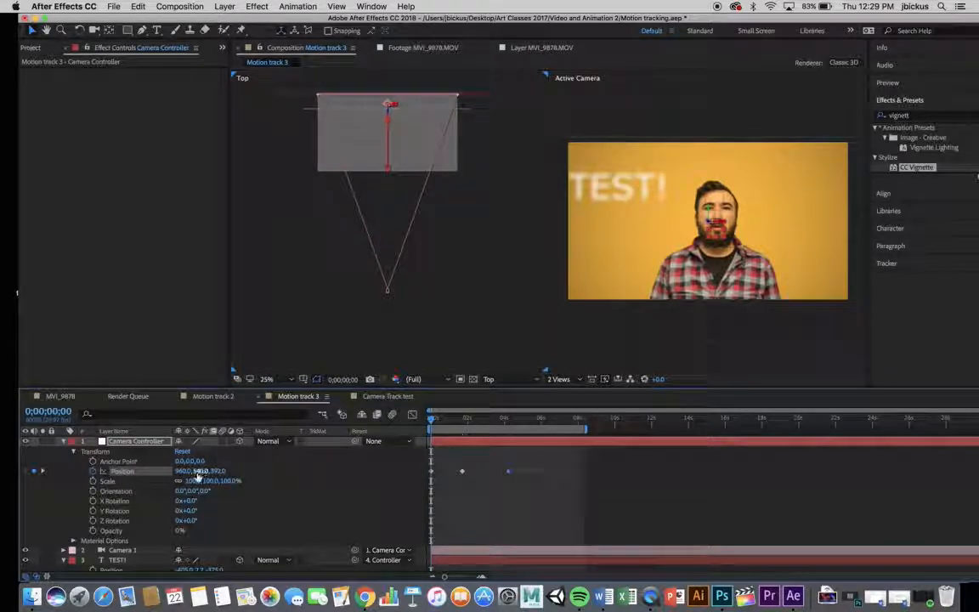
drag(182, 471, 408, 463)
drag(433, 423, 481, 422)
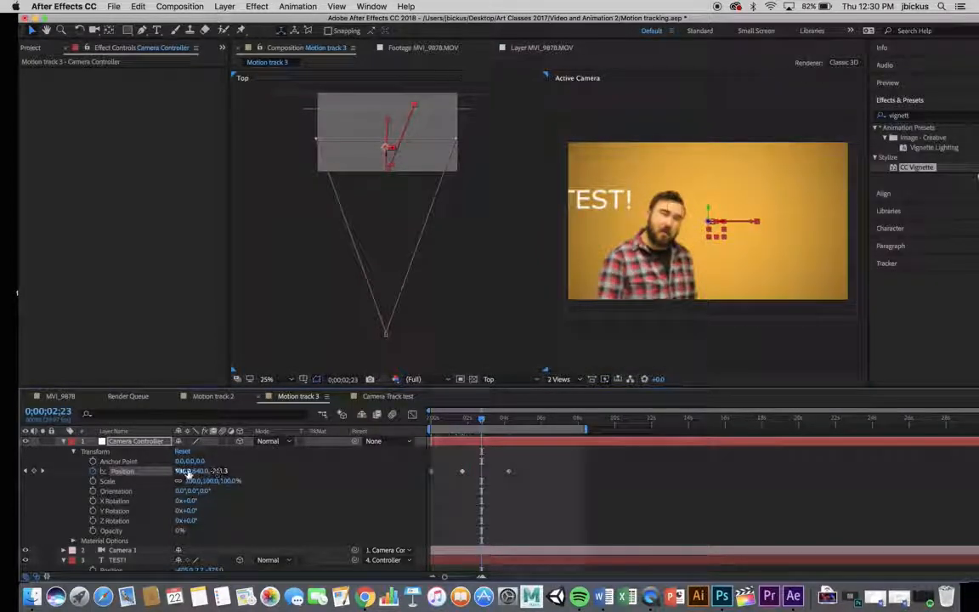
drag(180, 471, 144, 471)
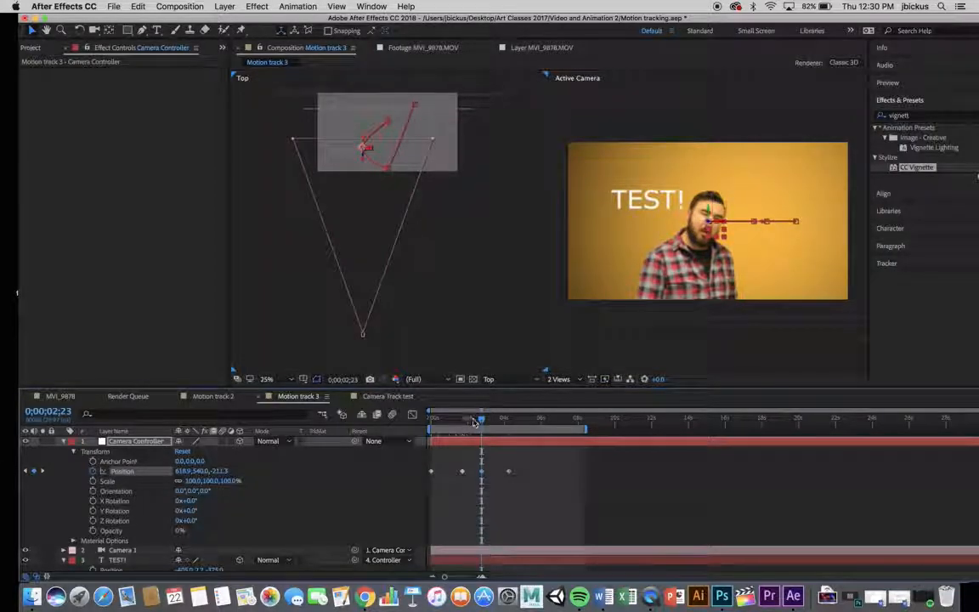
drag(482, 423, 367, 425)
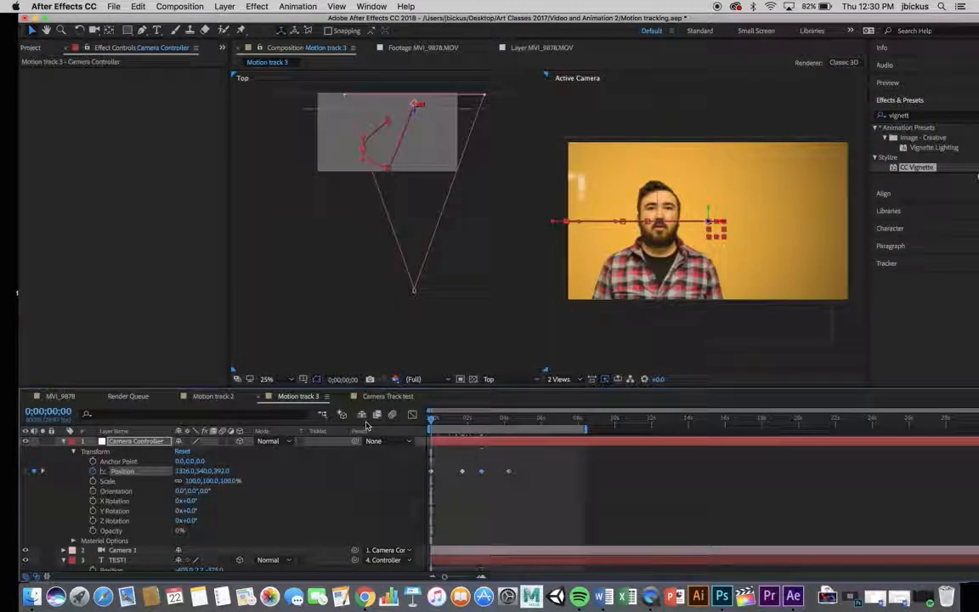
key(space)
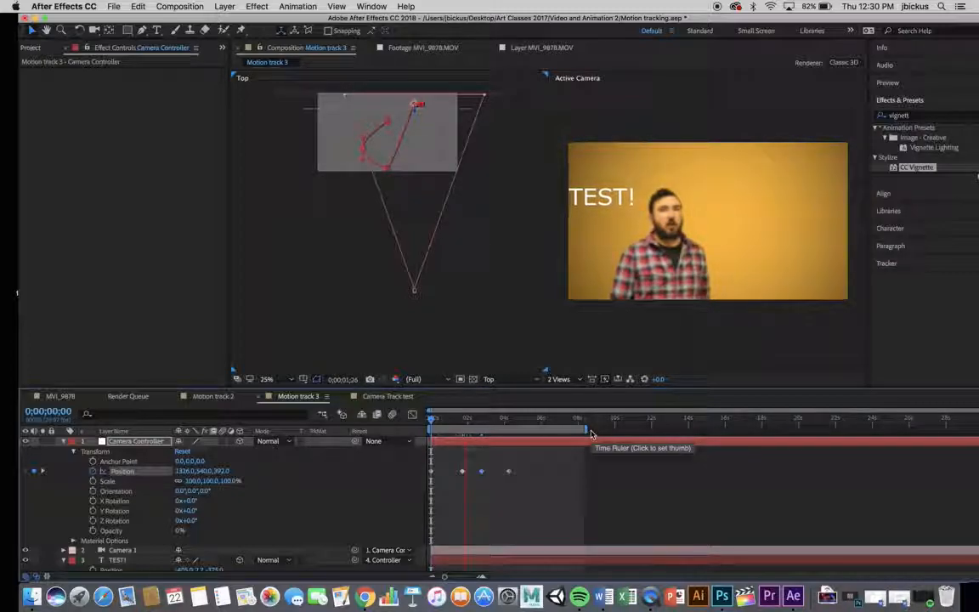
Reveal the camera options of Camera 1 and add a Focus Distance keyframe at 0;00;03;00
click(64, 442)
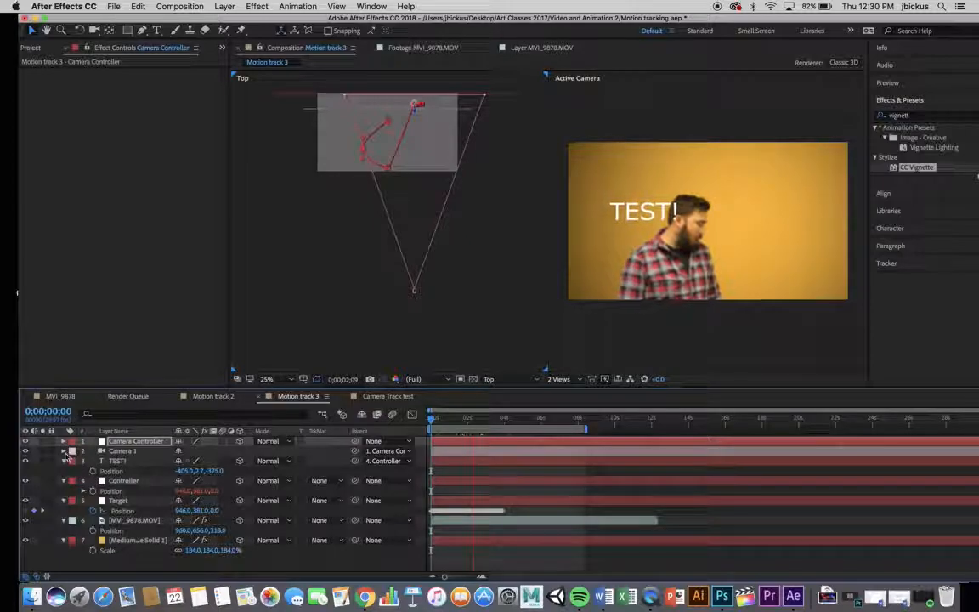
click(64, 452)
click(73, 461)
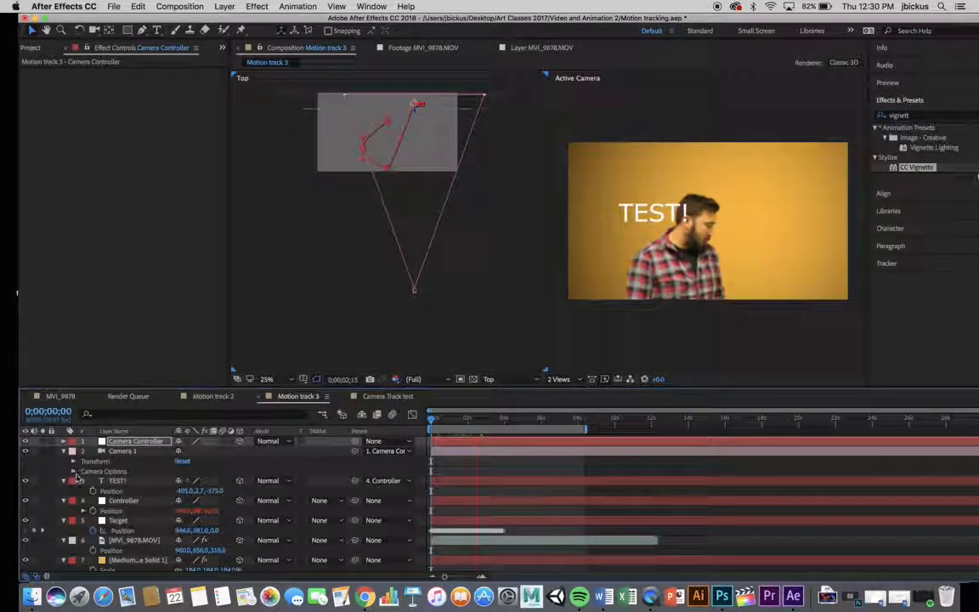
click(73, 471)
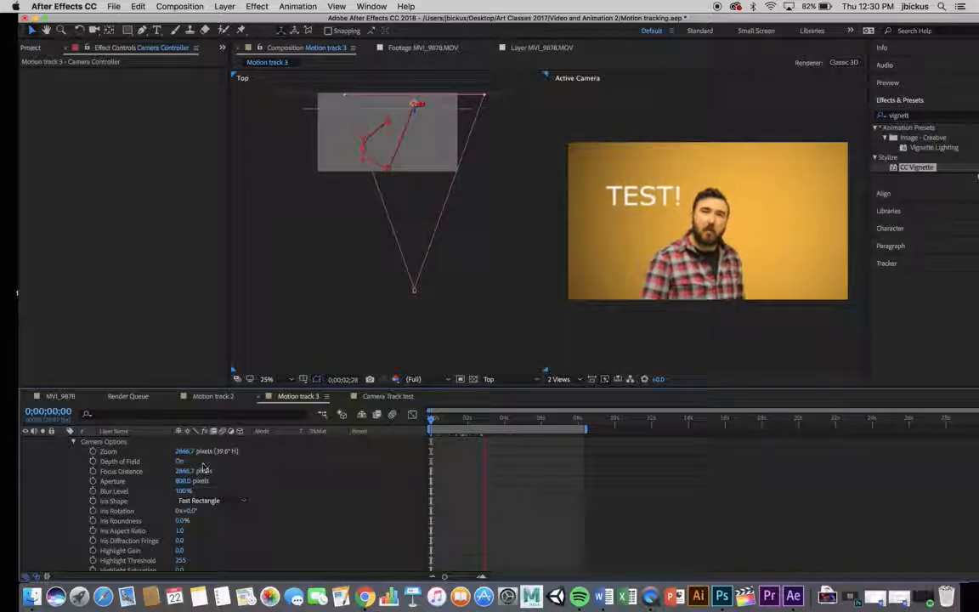
key(space)
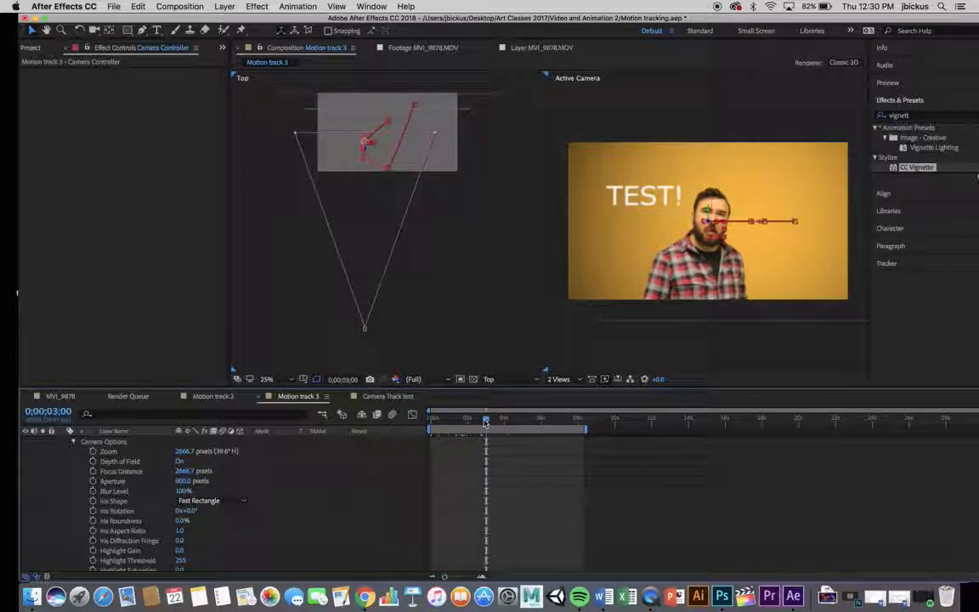
click(92, 472)
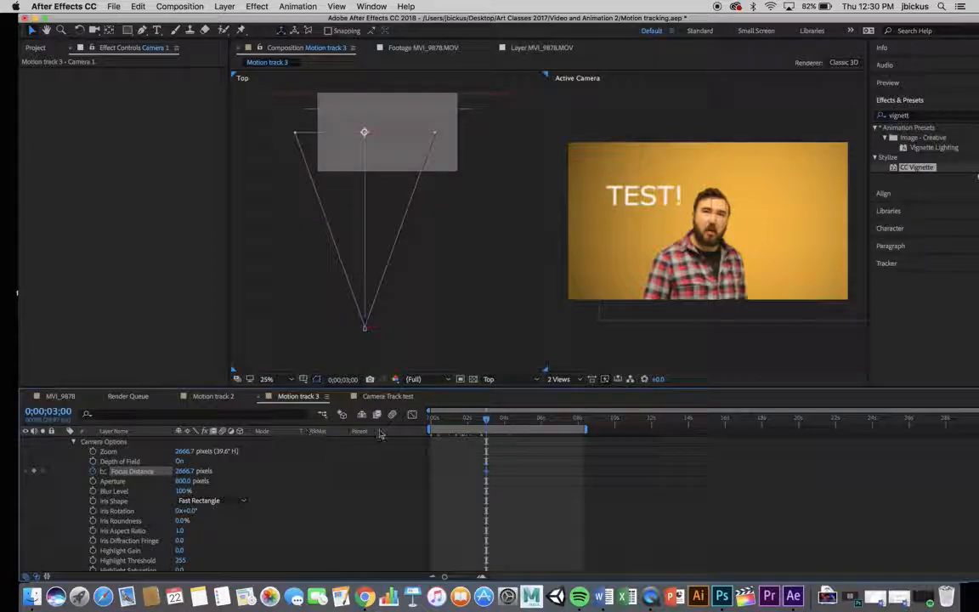
Set Camera 1's Focus Distance to 1965.7 pixels at 0;00;04;19, bringing the TEST! text into focus
drag(489, 421, 516, 427)
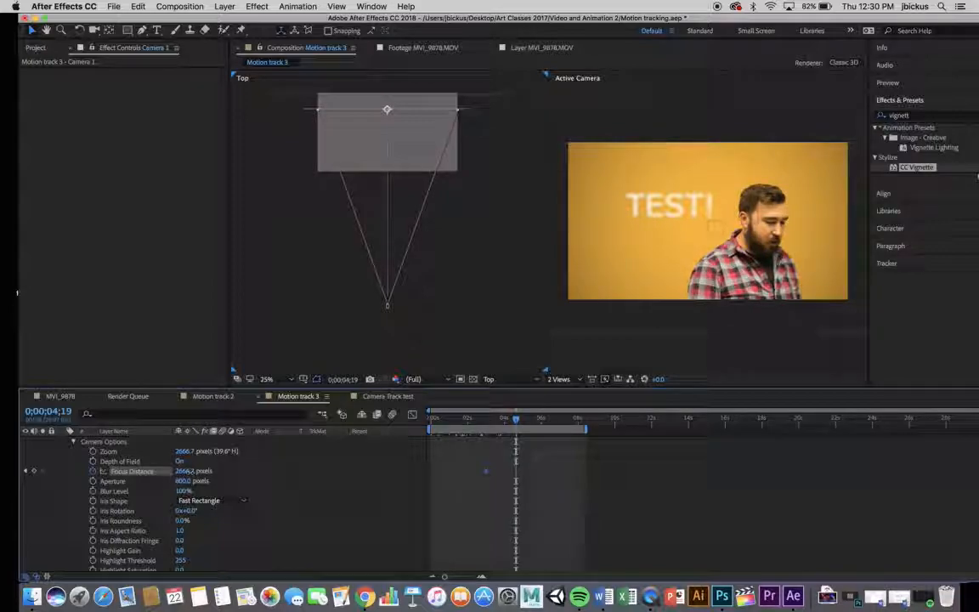
drag(218, 470, 18, 557)
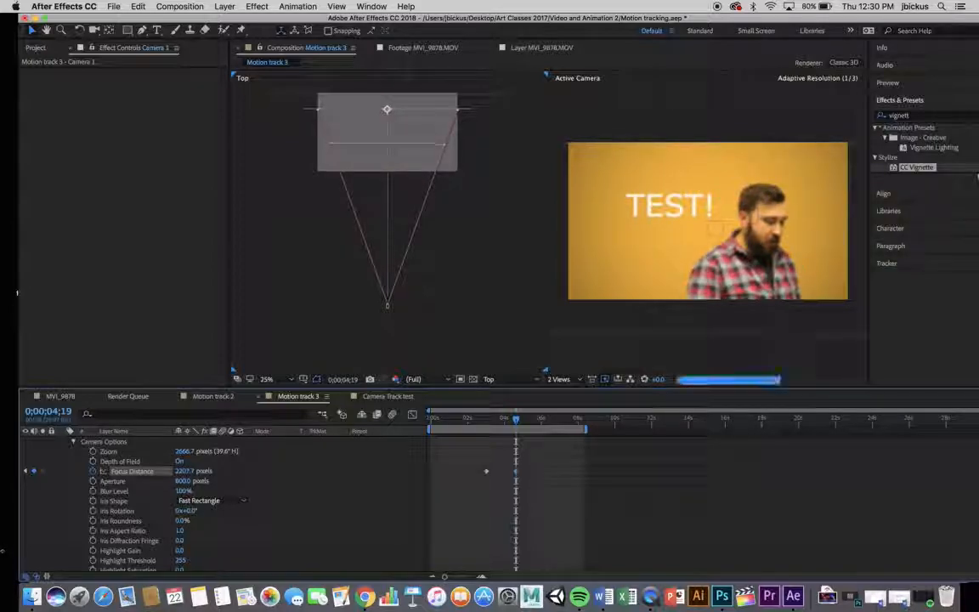
drag(174, 472, 109, 485)
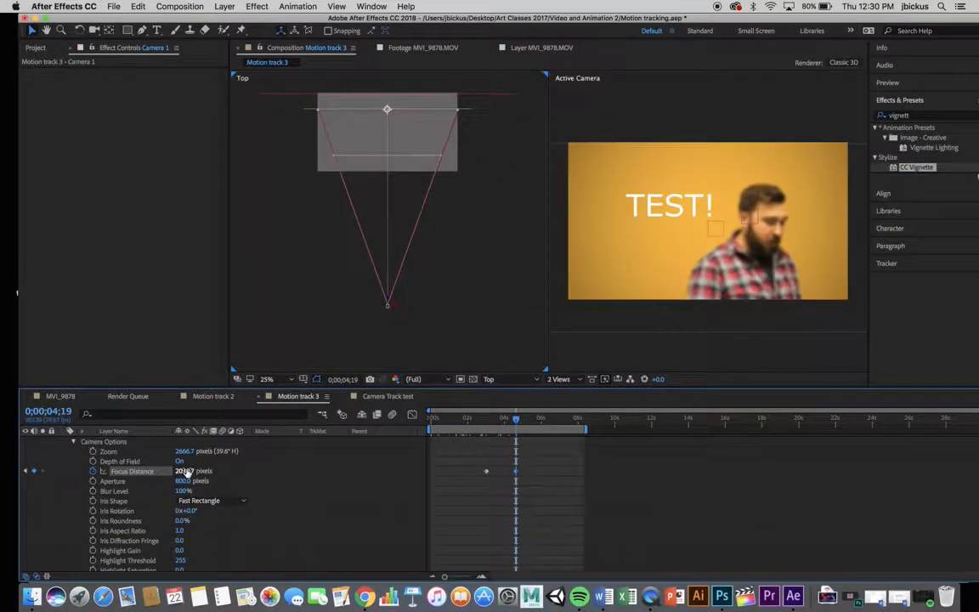
drag(185, 473, 142, 473)
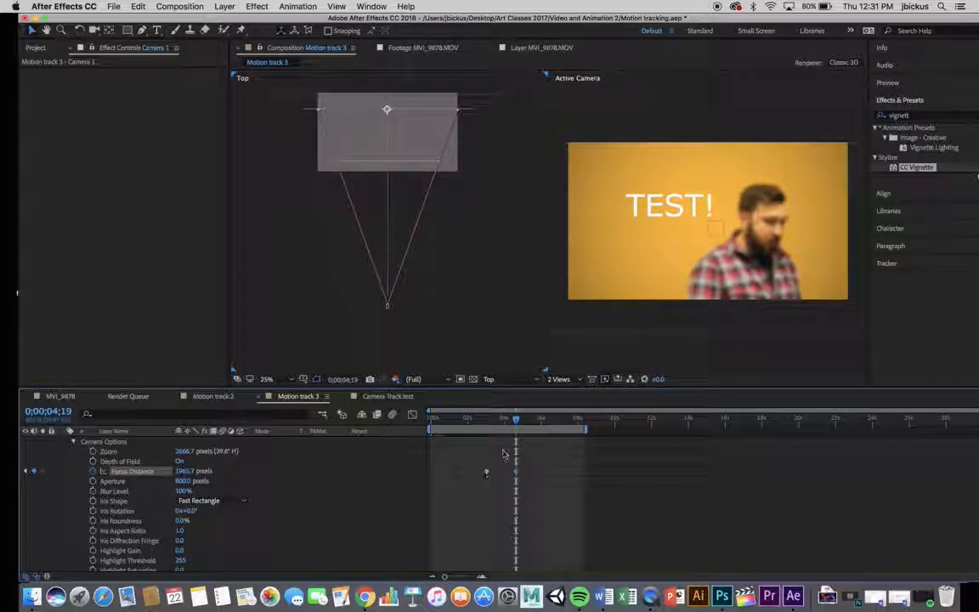
Set Camera 1's Focus Distance to 2665.7 pixels at 0;00;06;14, shifting focus back to the footage
drag(518, 422, 548, 419)
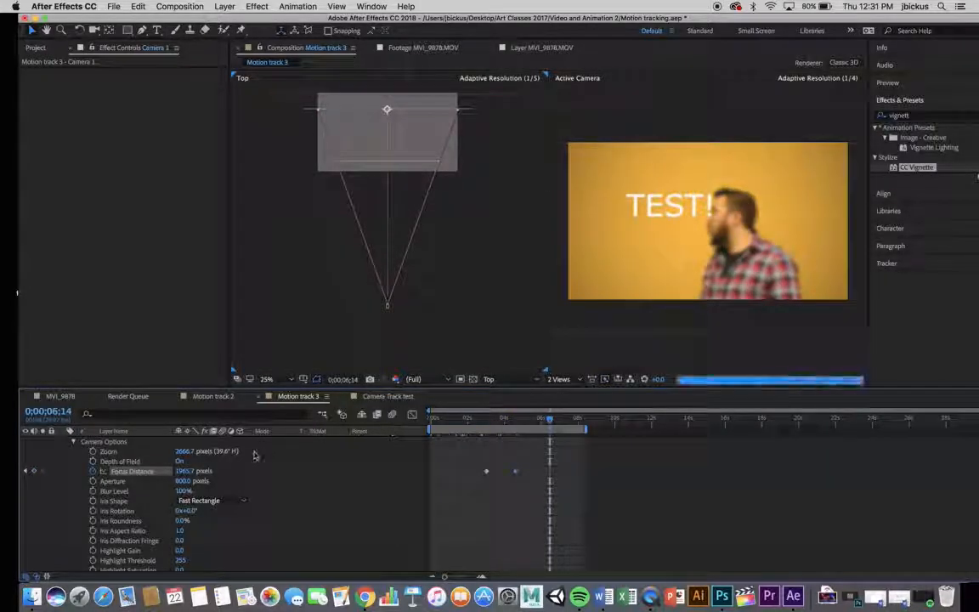
drag(183, 471, 126, 473)
drag(509, 476, 583, 476)
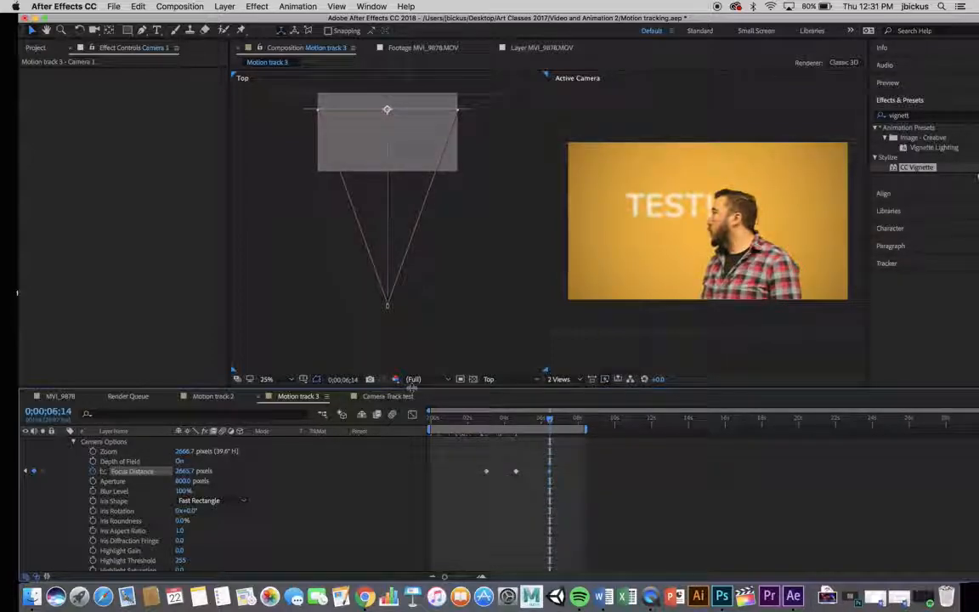
Search the effects for drop shadow and apply Drop Shadow to the MVI_9878.MOV footage
click(914, 115)
text(drop shaw)
key(BackSpace)
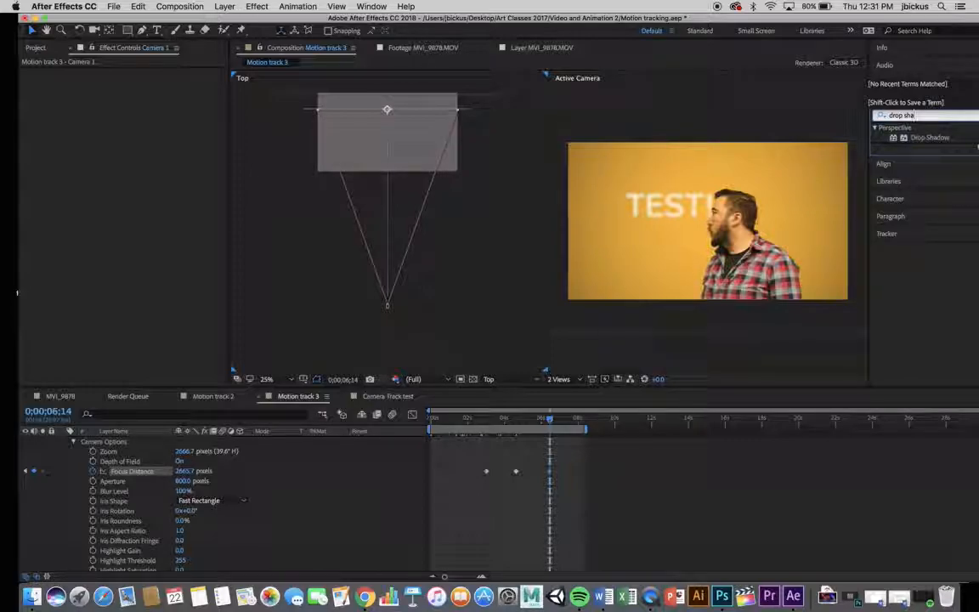
text(dows)
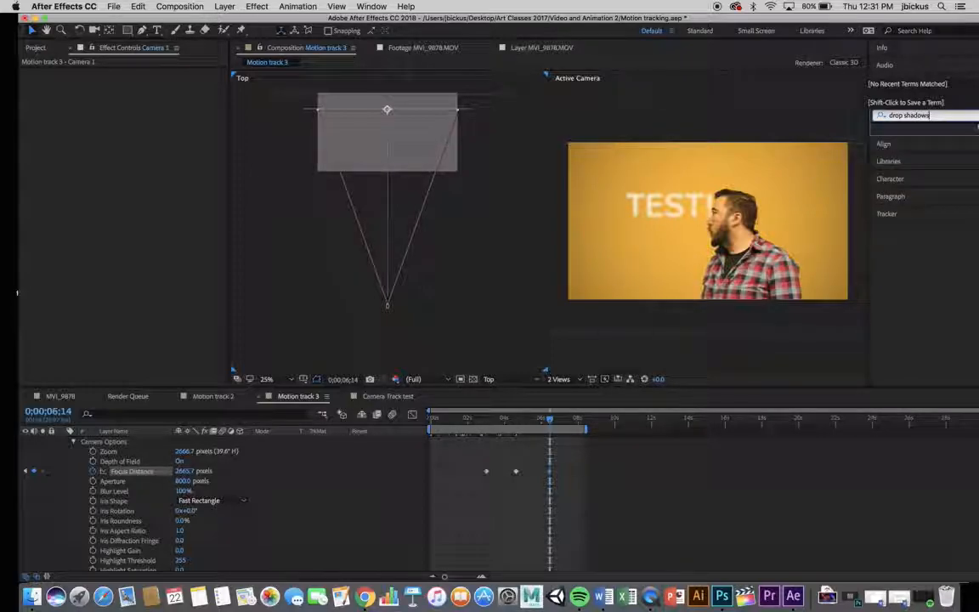
click(919, 119)
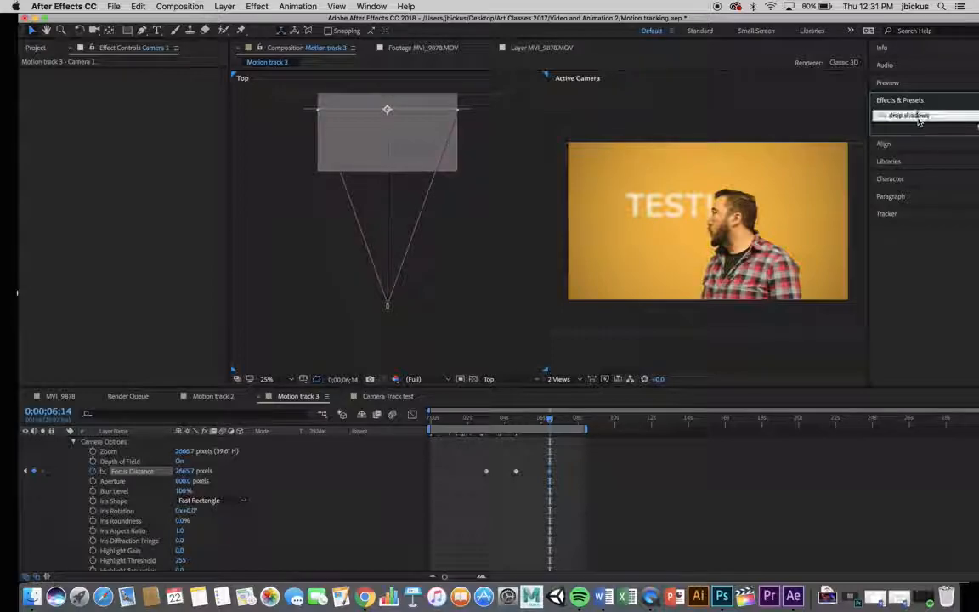
click(937, 115)
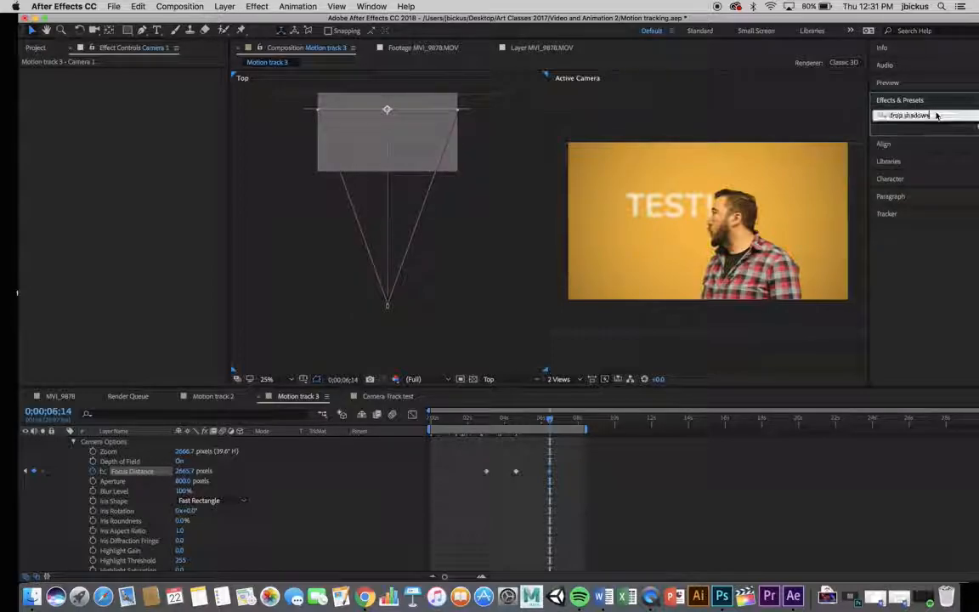
key(BackSpace)
drag(908, 140, 768, 230)
drag(717, 254, 736, 266)
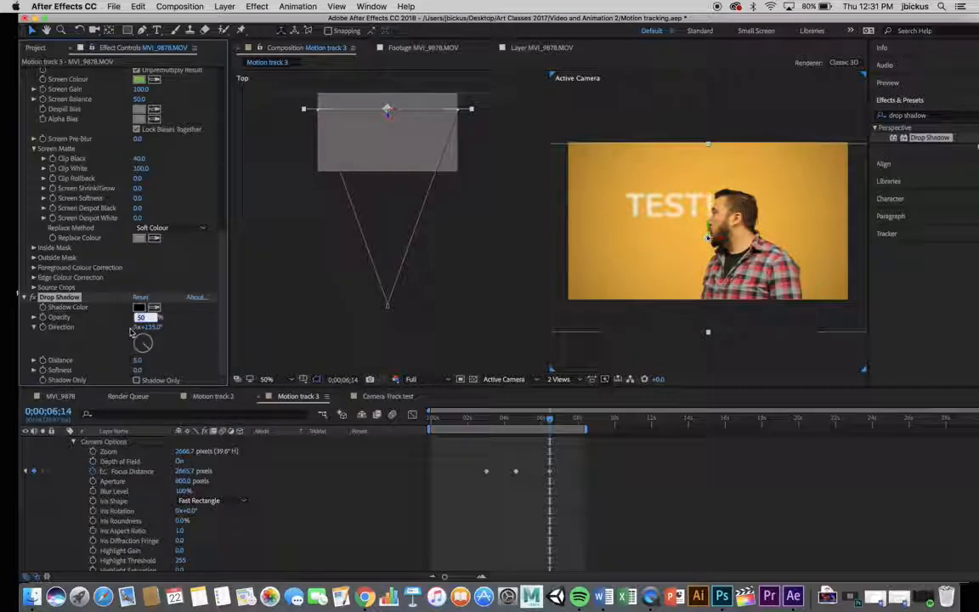
Set the footage's Drop Shadow direction to 1x+66°, distance to 67 and opacity to 53%
drag(153, 330, 328, 340)
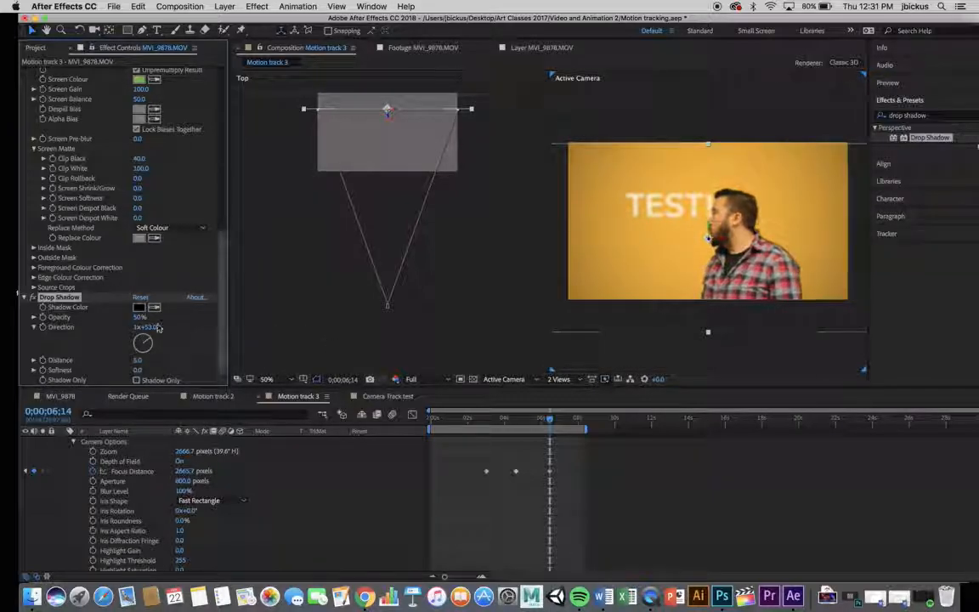
drag(150, 328, 171, 319)
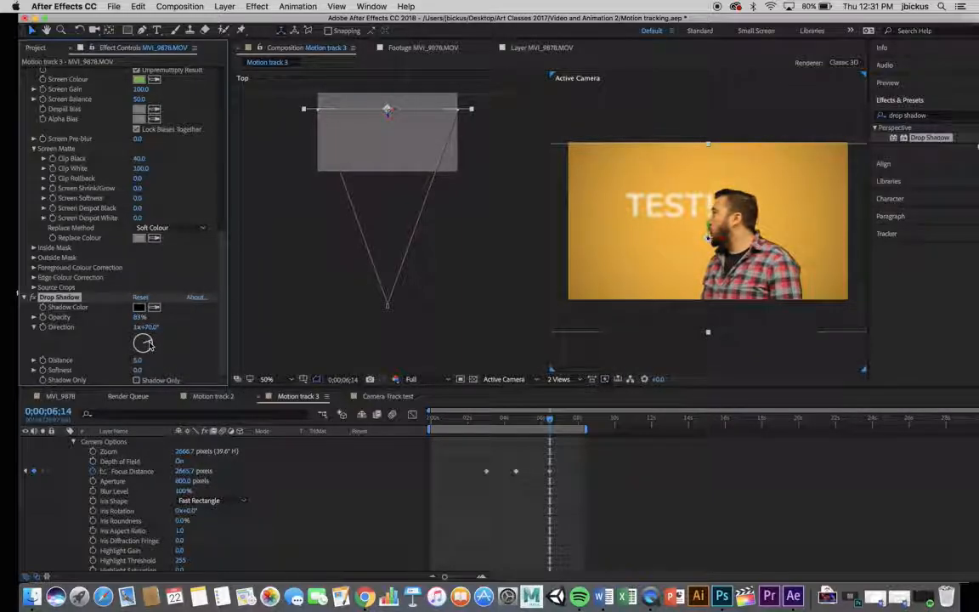
click(147, 344)
drag(148, 357, 157, 341)
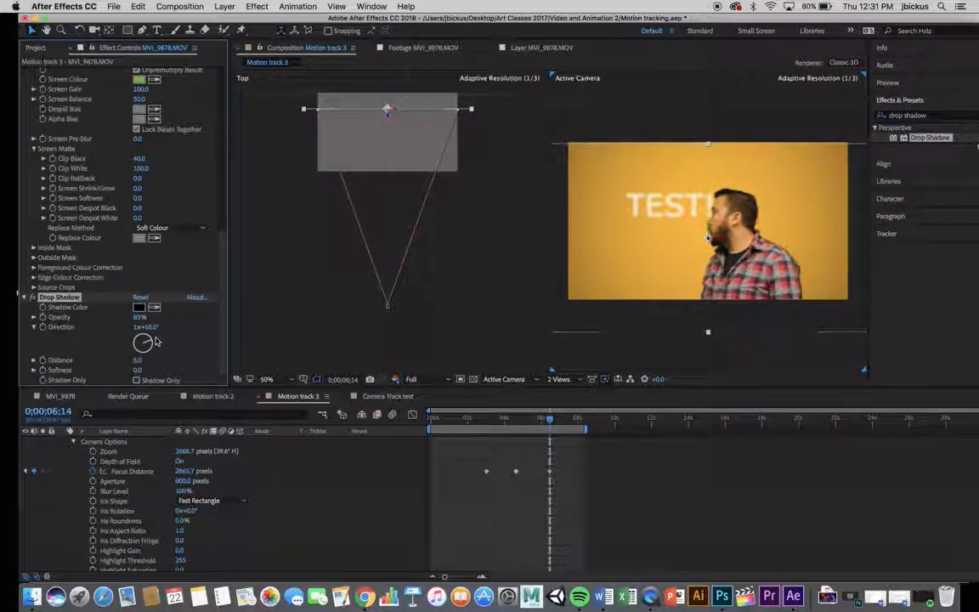
drag(136, 364, 154, 321)
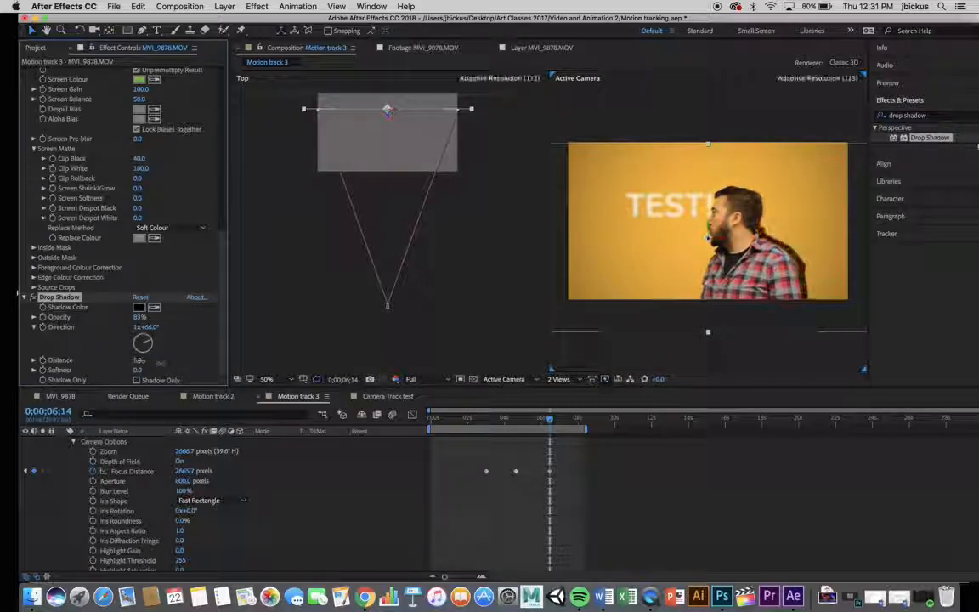
mouse_move(138, 317)
mouse_down()
mouse_move(167, 317)
mouse_move(124, 320)
mouse_up()
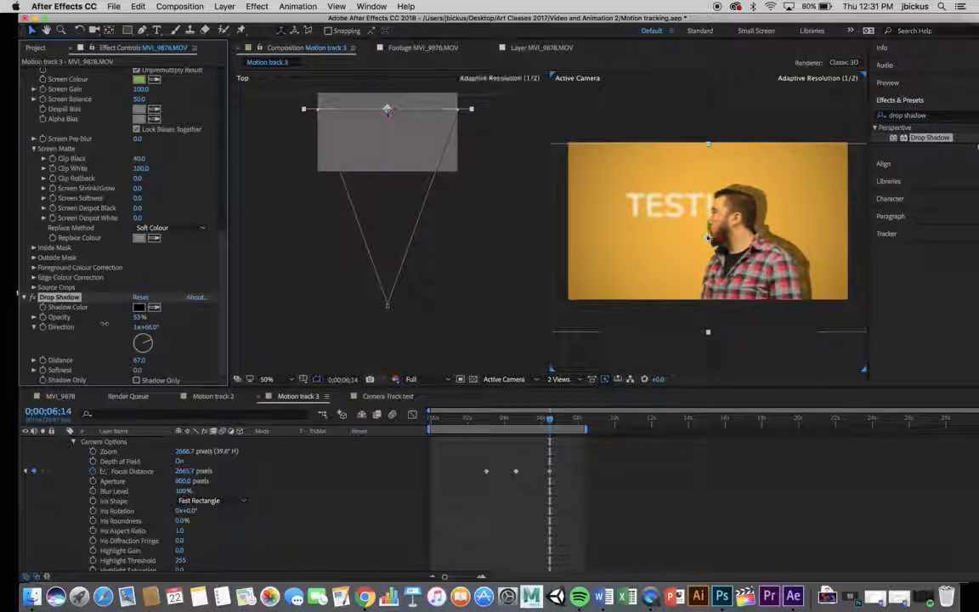
Collapse the Camera 1 properties and apply the Drop Shadow effect to the TEST! text layer
scroll(65, 453, up, 2)
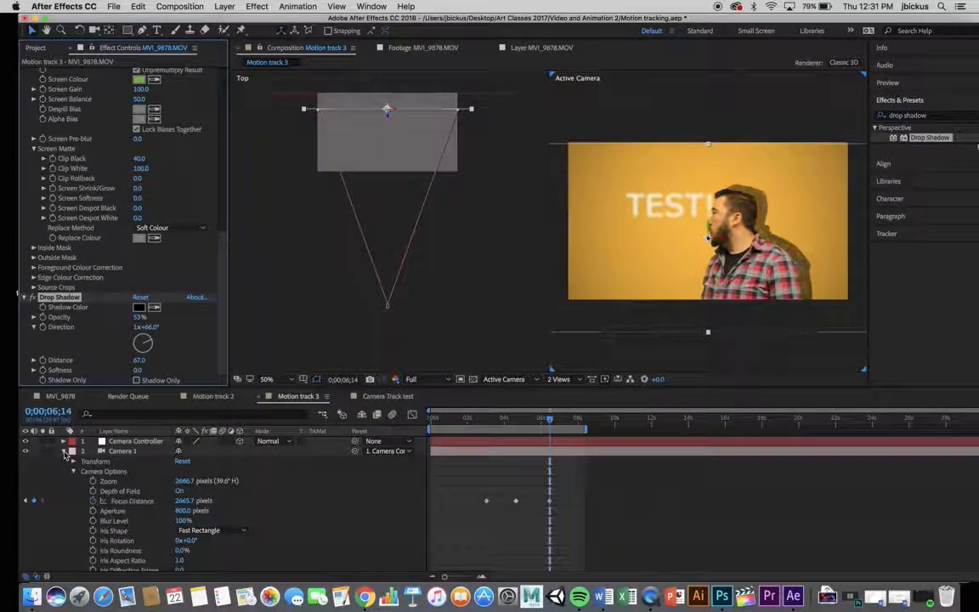
click(65, 452)
click(934, 142)
drag(274, 434, 148, 466)
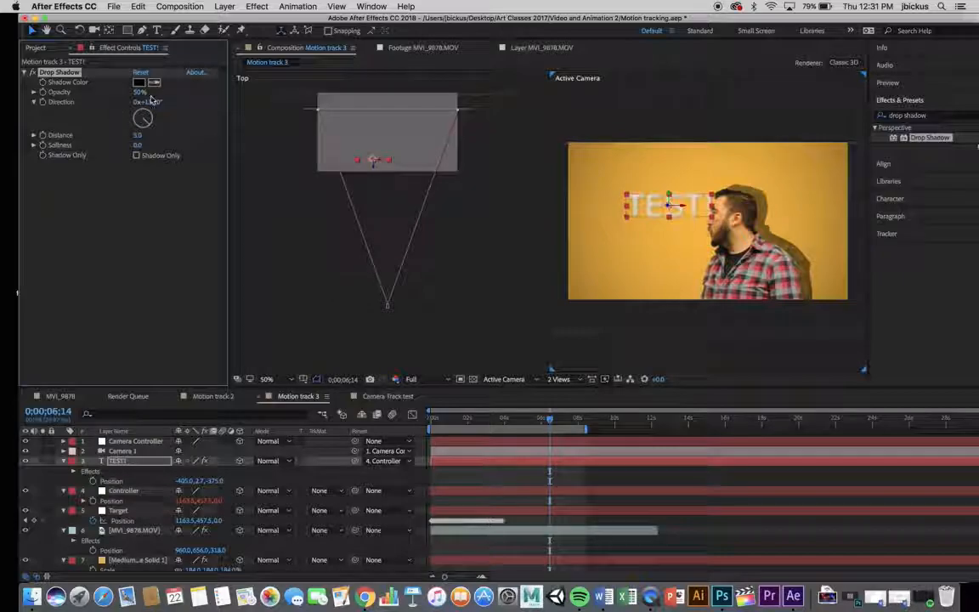
Set the text's Drop Shadow distance to 37 and opacity to 42%, and preview the composition from the start
mouse_move(137, 135)
mouse_down()
mouse_move(163, 136)
mouse_move(155, 135)
mouse_up()
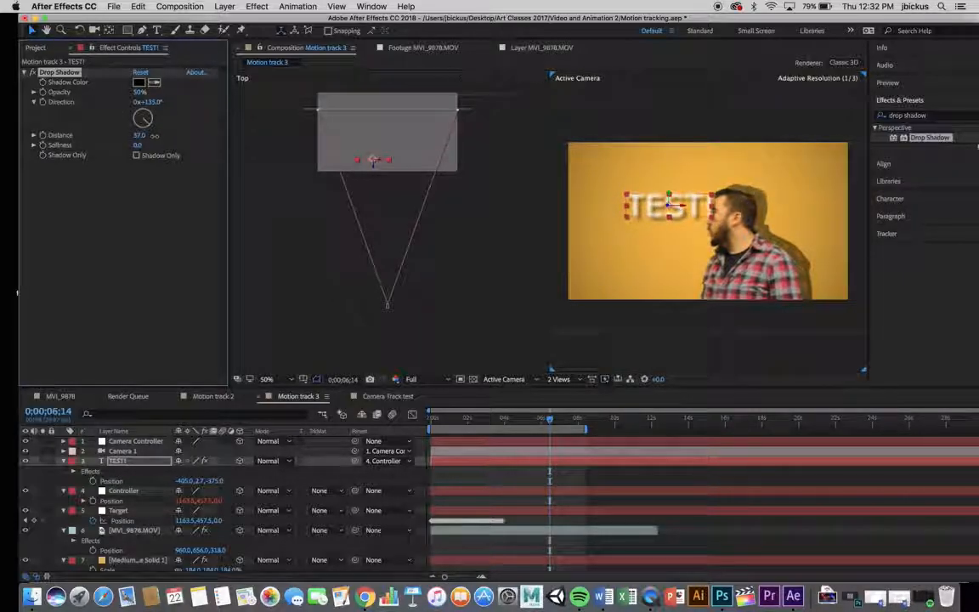
drag(136, 92, 120, 91)
drag(450, 421, 412, 424)
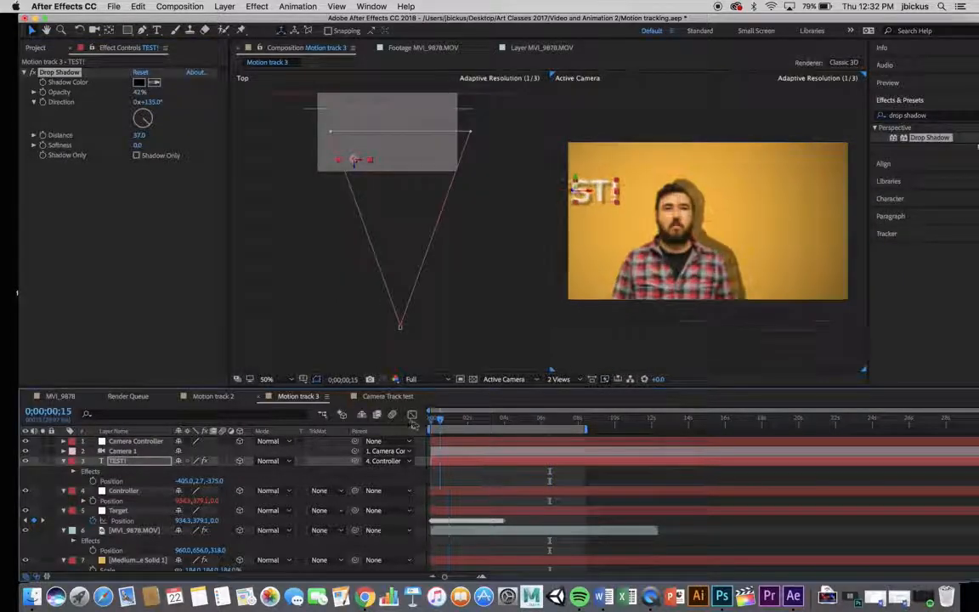
key(space)
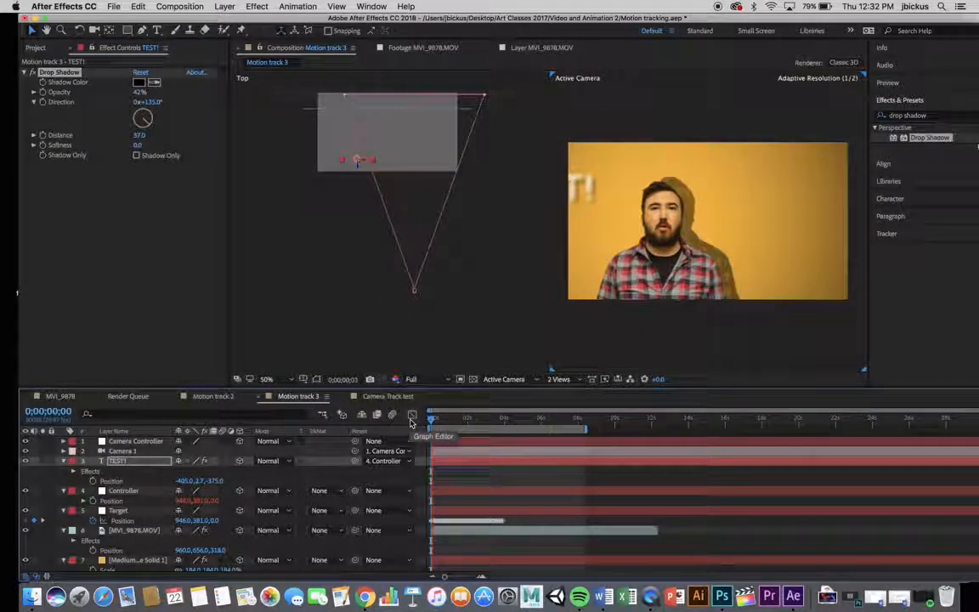